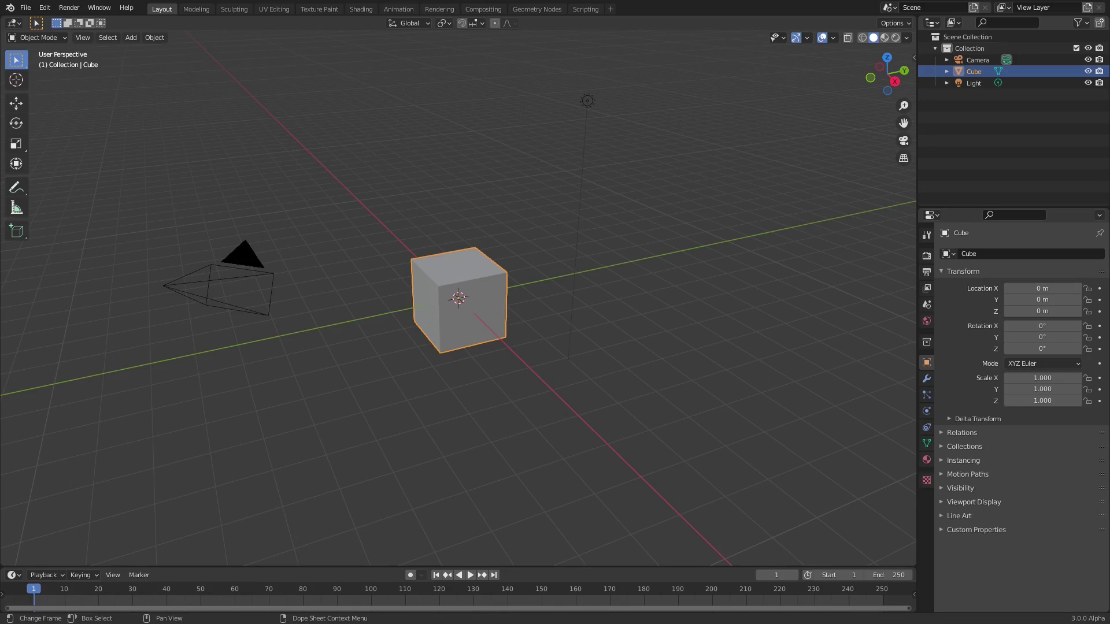
Step: Delete the default cube and add a cone mesh at the origin
{"action": "key", "text": "Delete"}
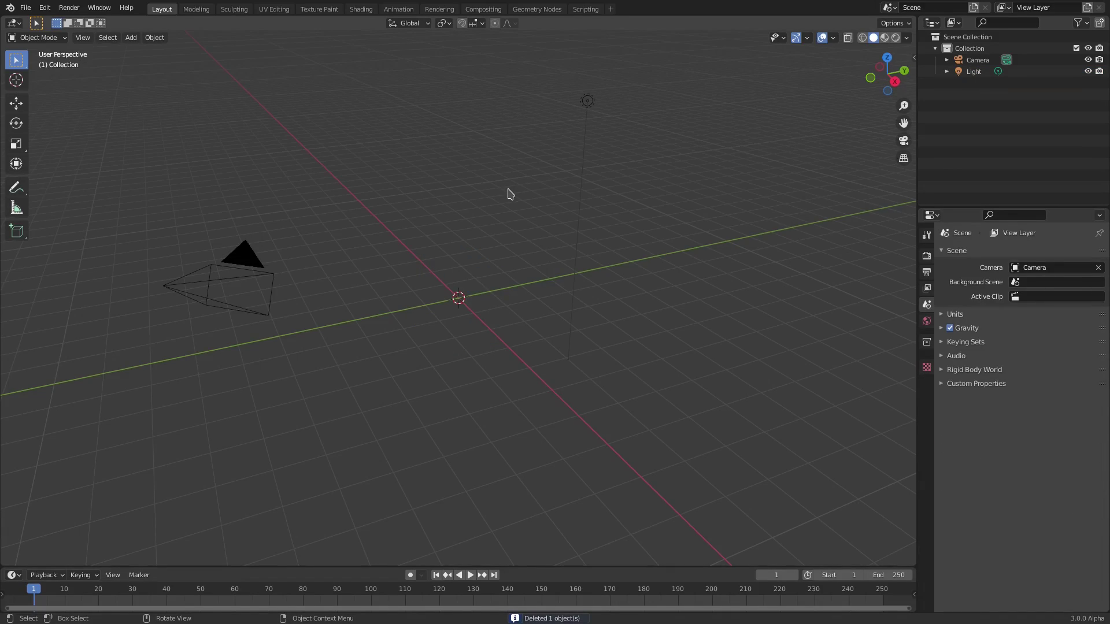
{"action": "key", "text": "shift+a"}
{"action": "mouse_move", "coordinate": [508, 194]}
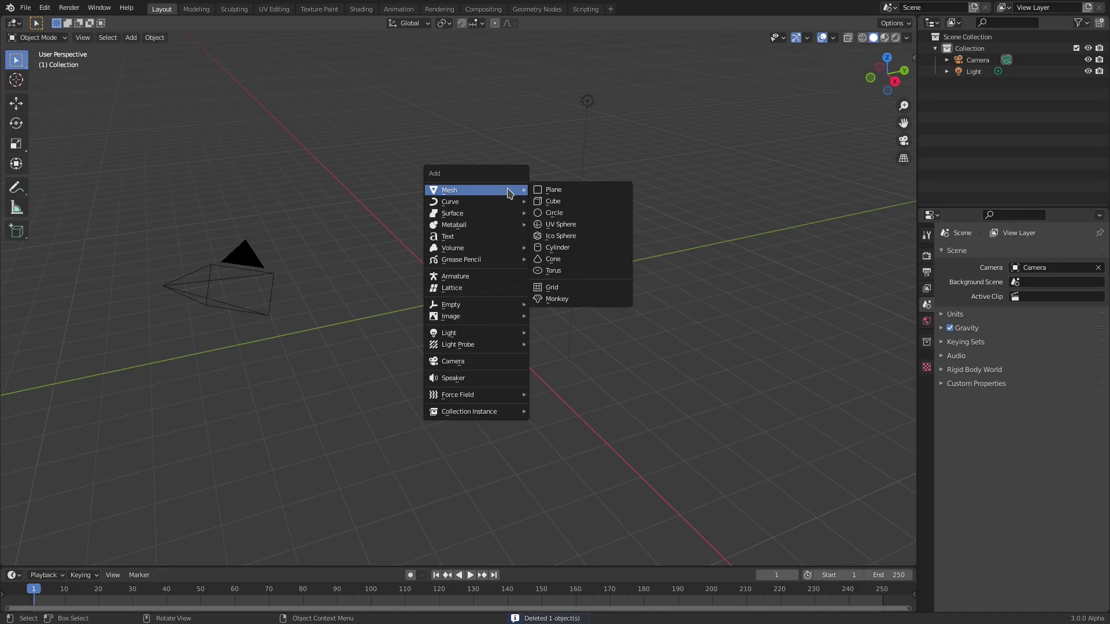
{"action": "left_click", "coordinate": [587, 260]}
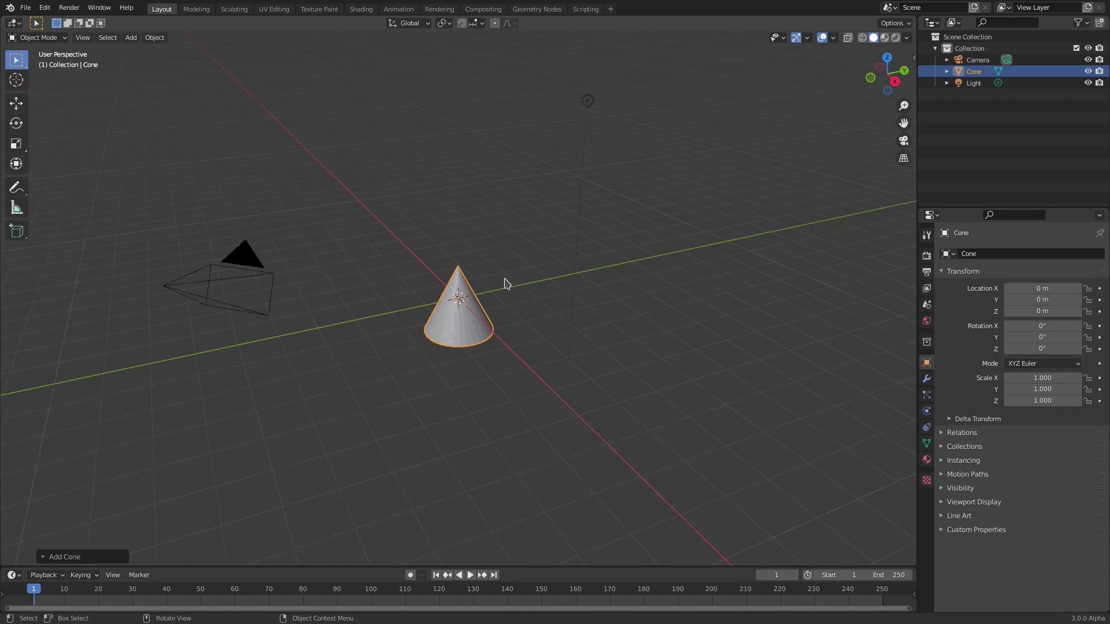
{"action": "scroll", "coordinate": [506, 283], "scroll_direction": "up", "scroll_amount": 5}
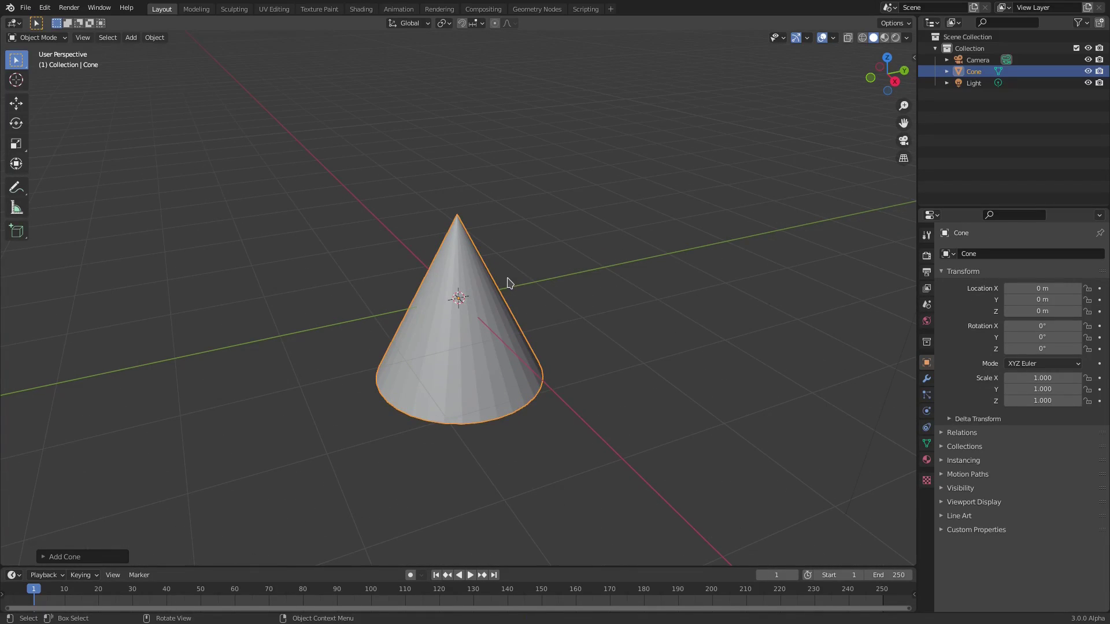
Step: Set the cone's vertex count to 7 in the Add Cone panel, forming a seven-sided pyramid
{"action": "left_click", "coordinate": [58, 557]}
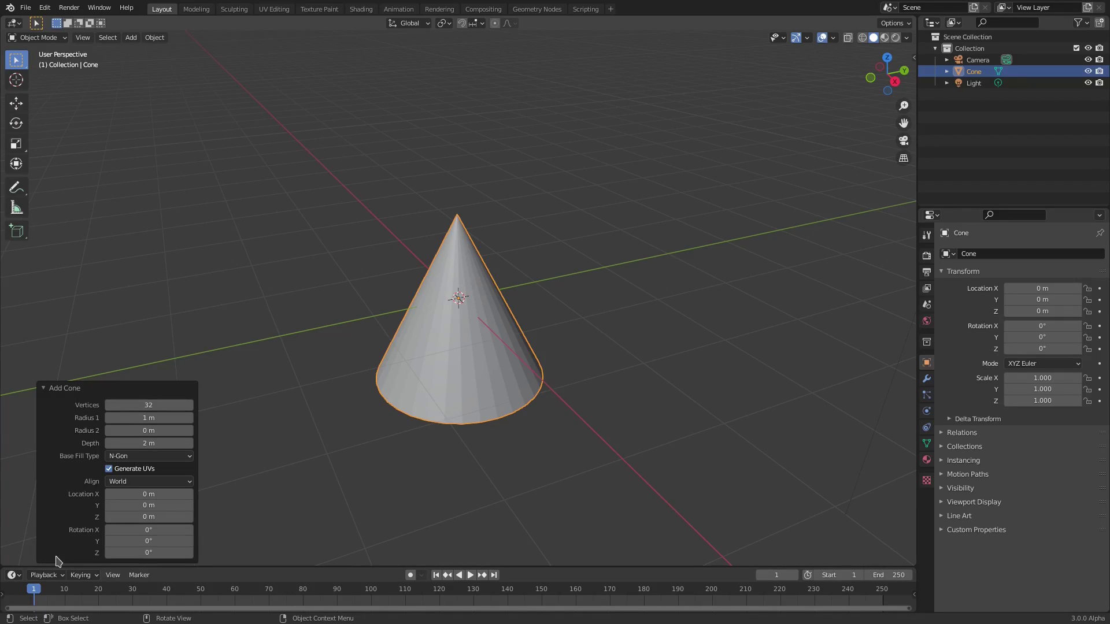
{"action": "left_click", "coordinate": [165, 405]}
{"action": "type", "text": "17'"}
{"action": "key", "text": "Return"}
{"action": "left_click", "coordinate": [150, 404]}
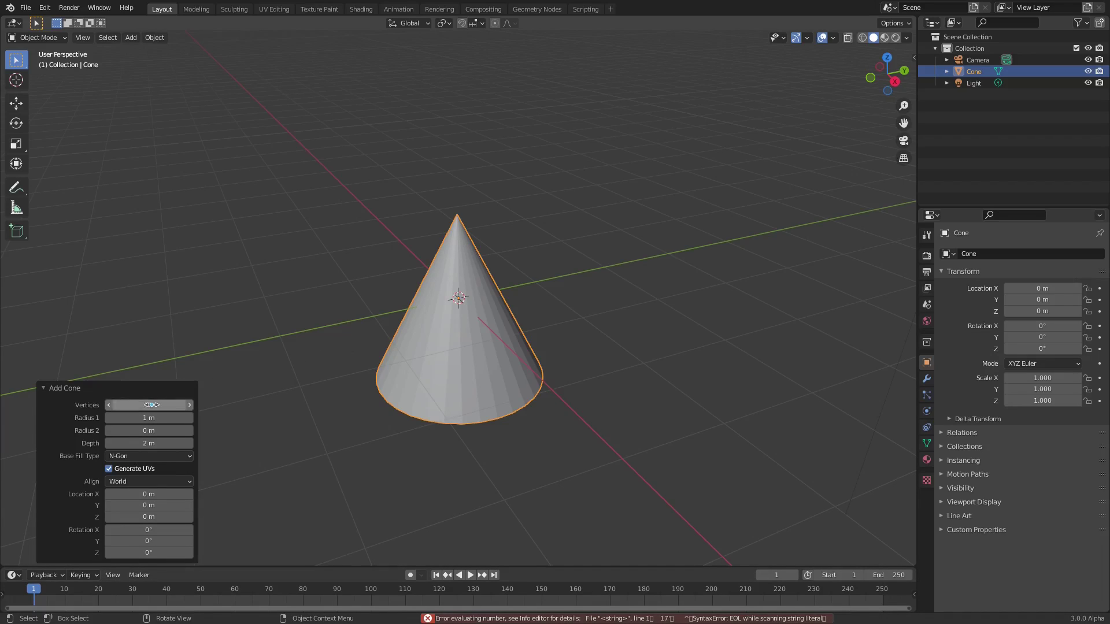
{"action": "type", "text": "17"}
{"action": "key", "text": "Return"}
{"action": "middle_click_drag", "start_coordinate": [441, 366], "coordinate": [441, 436]}
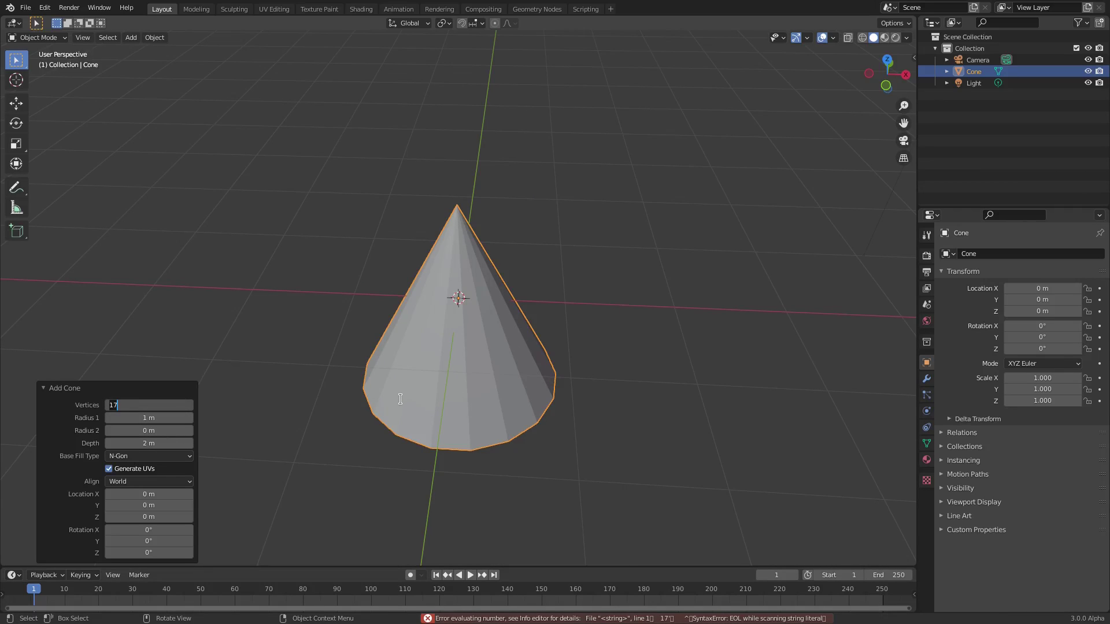
{"action": "type", "text": "7"}
{"action": "key", "text": "Return"}
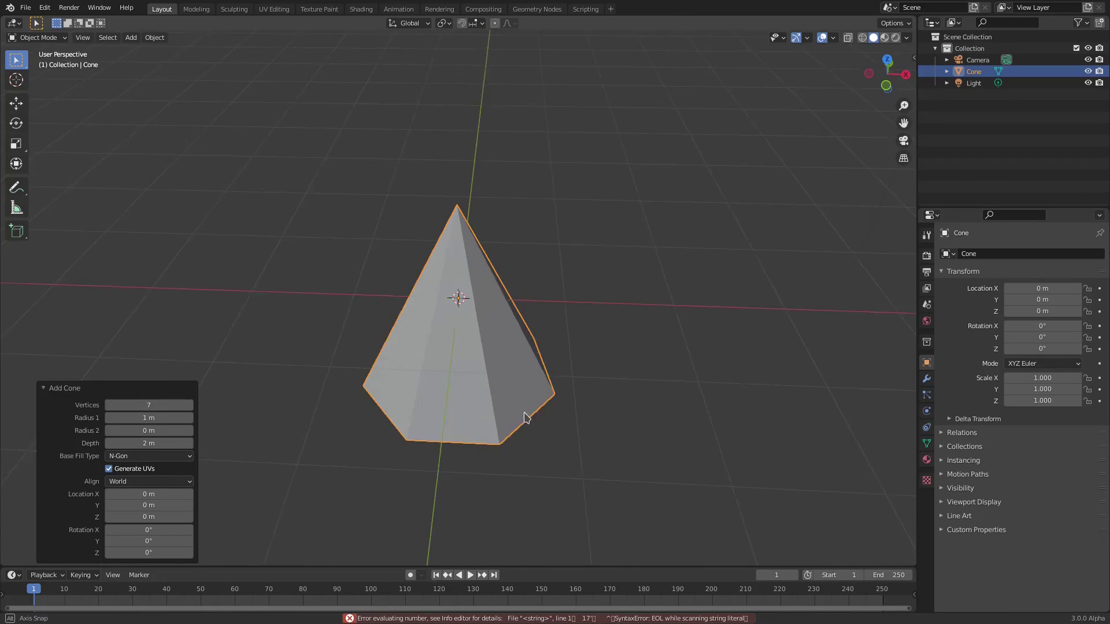
{"action": "middle_click_drag", "start_coordinate": [523, 416], "coordinate": [522, 392]}
Step: Rotate the cone 180° around the X axis so its point faces down
{"action": "key", "text": "r"}
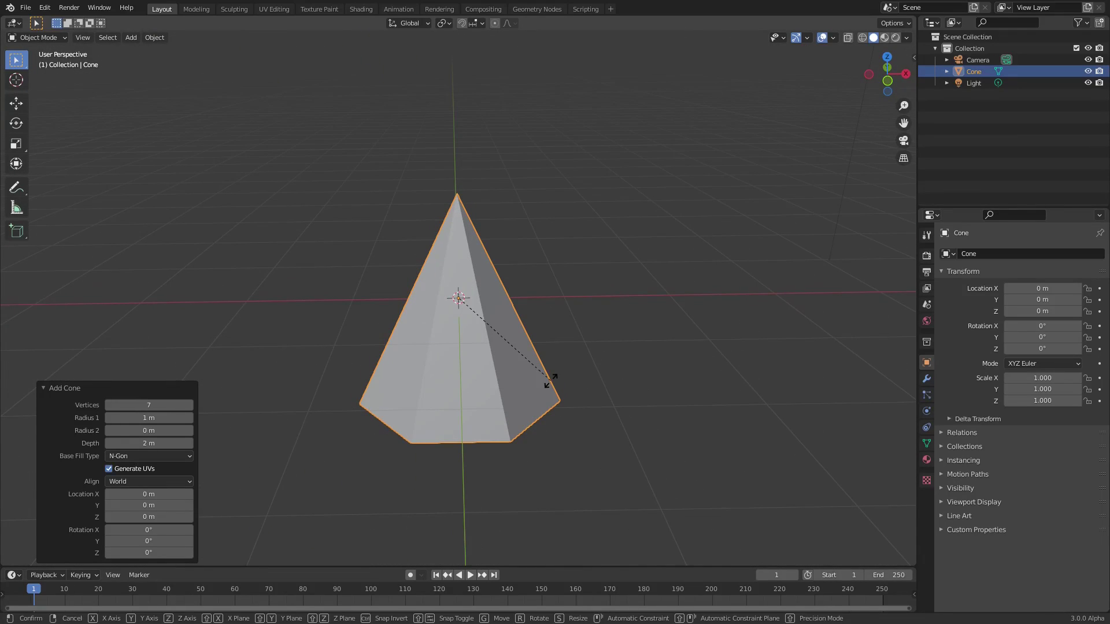
{"action": "key", "text": "x"}
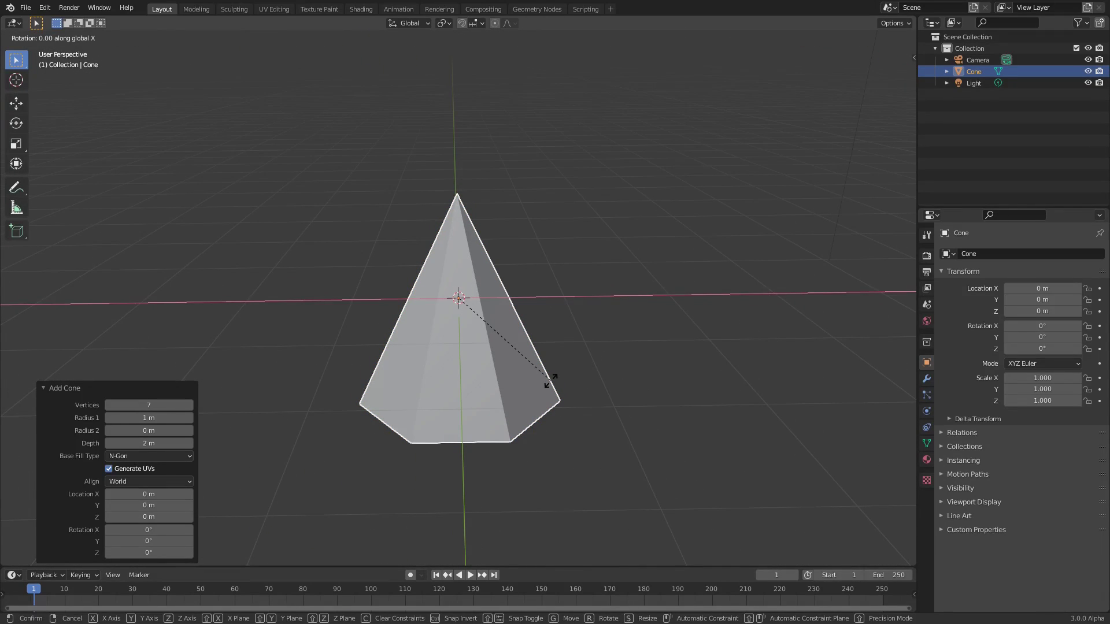
{"action": "type", "text": "90"}
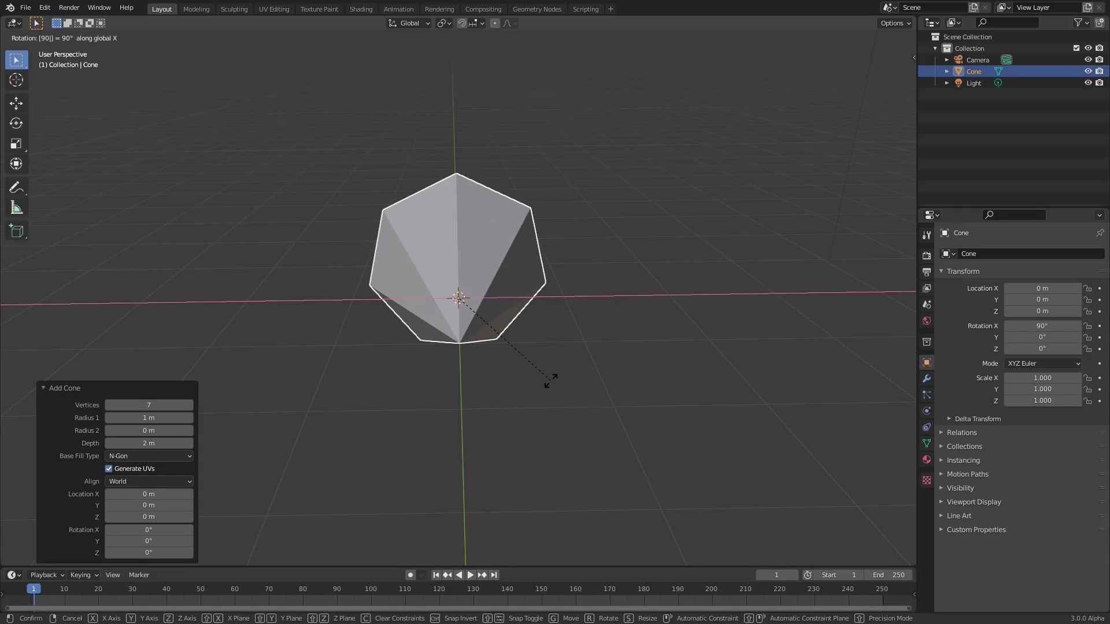
{"action": "key", "text": "Escape"}
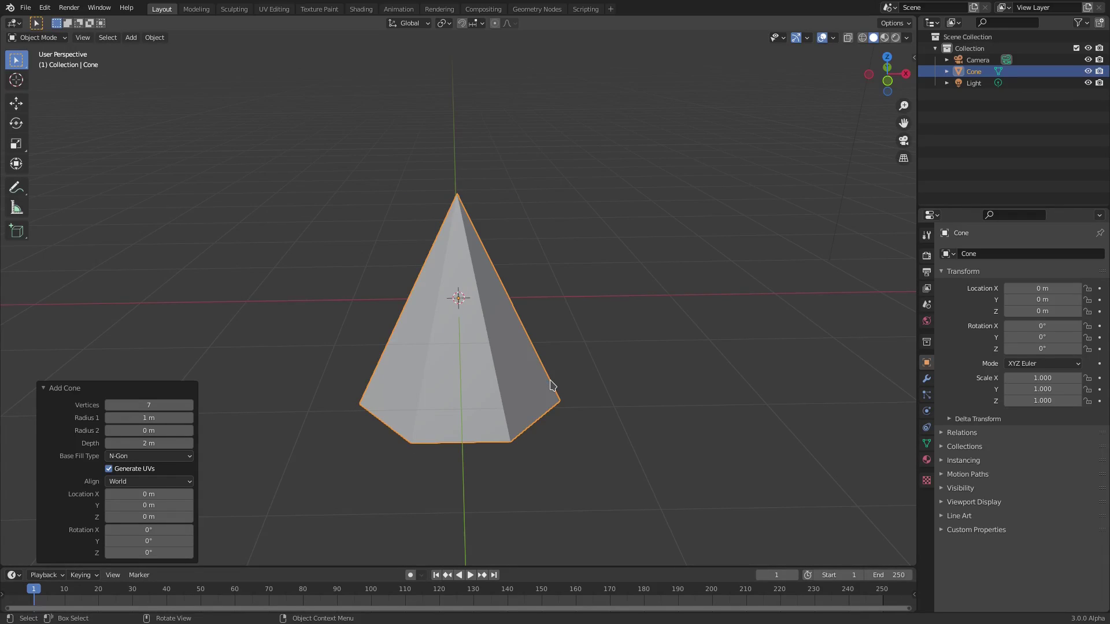
{"action": "key", "text": "r"}
{"action": "key", "text": "x"}
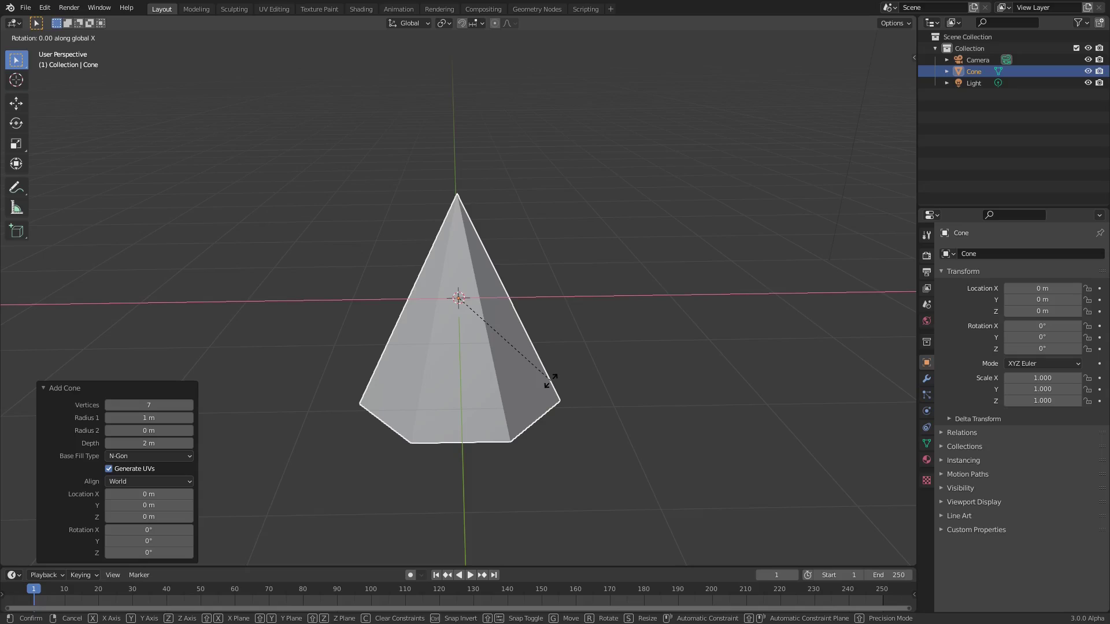
{"action": "type", "text": "180"}
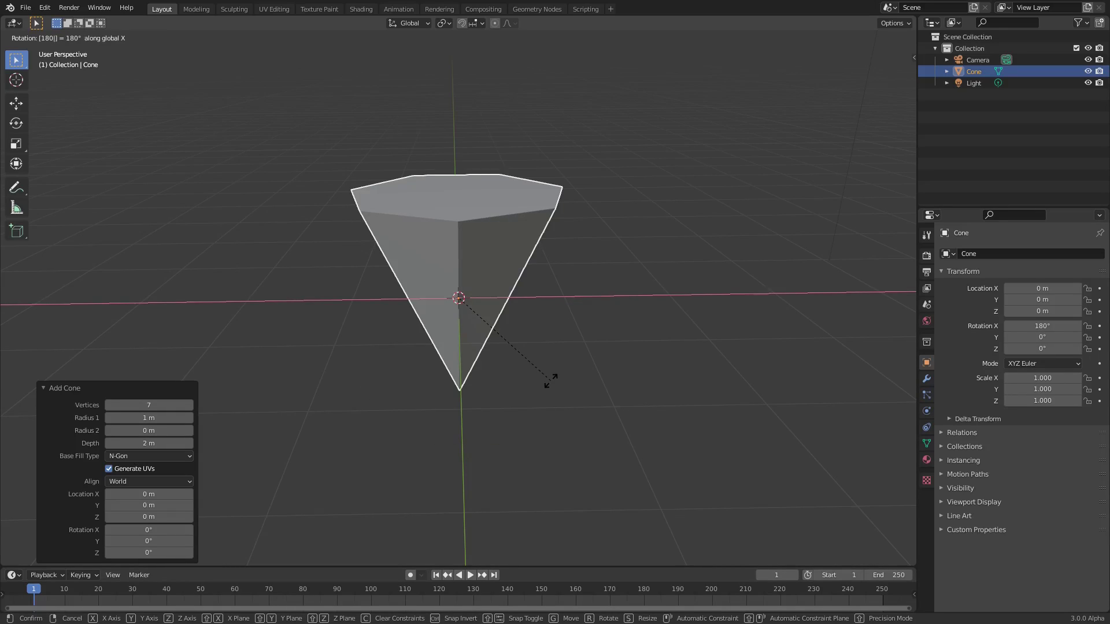
{"action": "key", "text": "Return"}
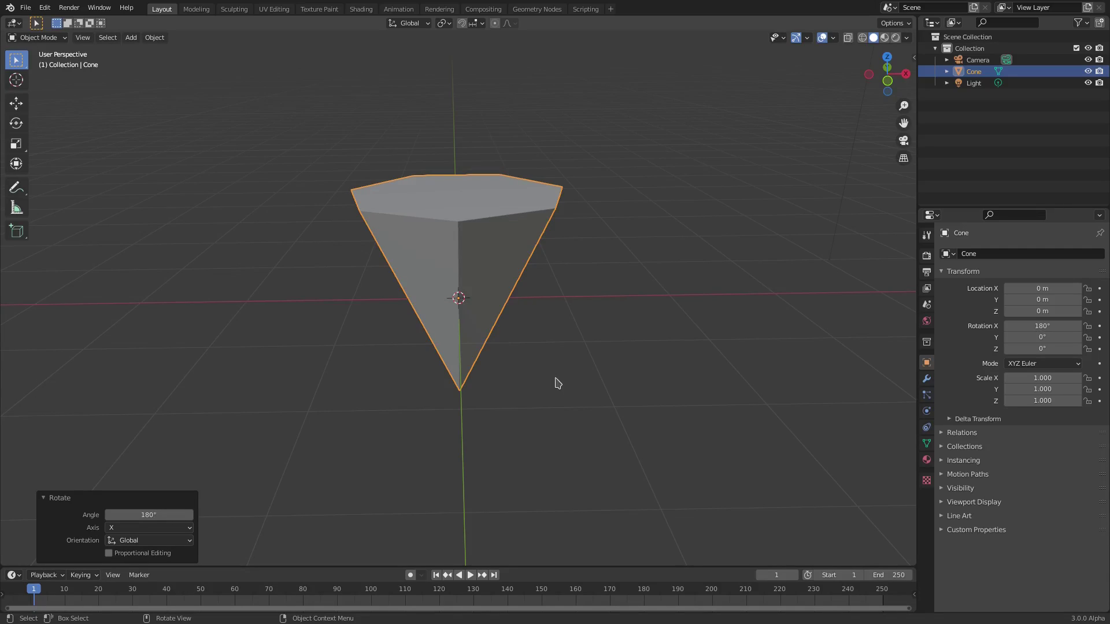
{"action": "middle_click_drag", "start_coordinate": [526, 335], "coordinate": [542, 376]}
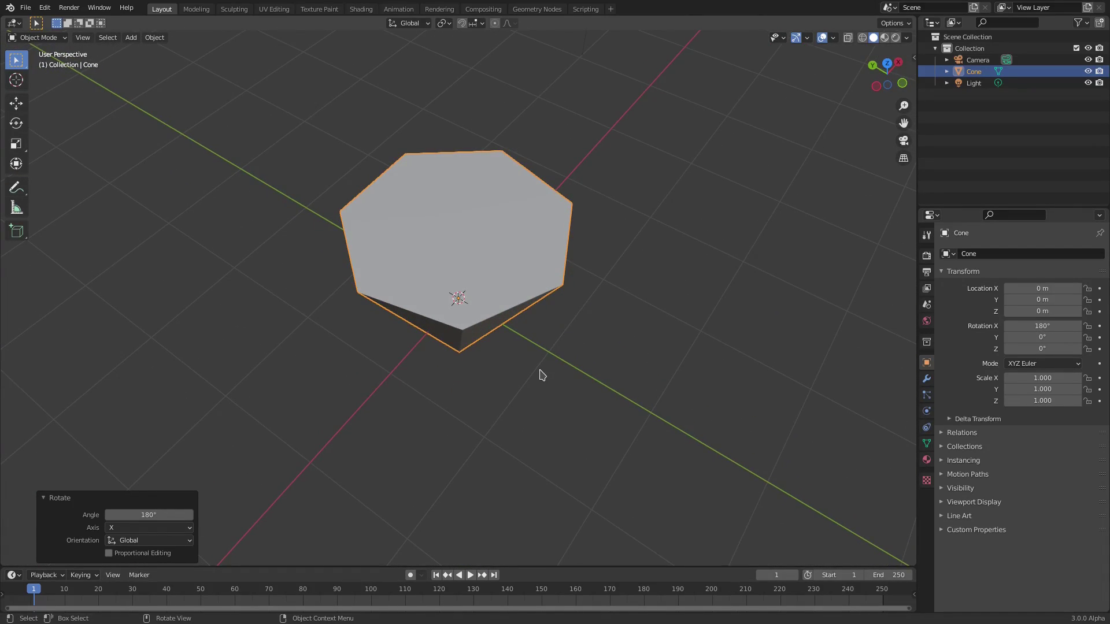
Step: In face-select Edit Mode, inset the cone's top face 0.3092 m and raise it 0.42219 m along Z
{"action": "key", "text": "Tab"}
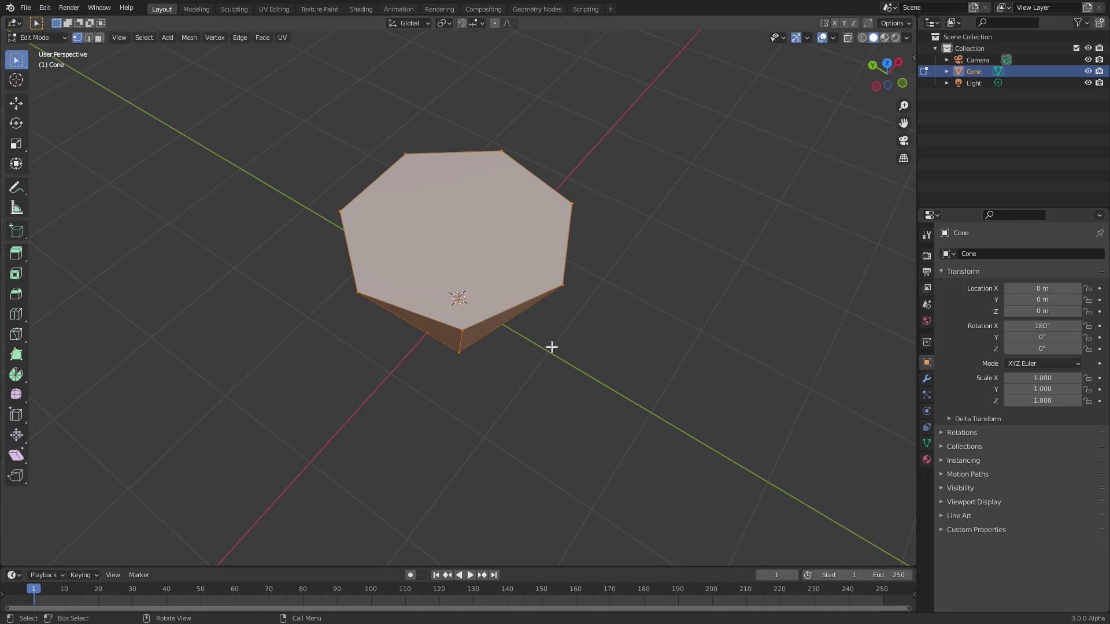
{"action": "left_click", "coordinate": [100, 38]}
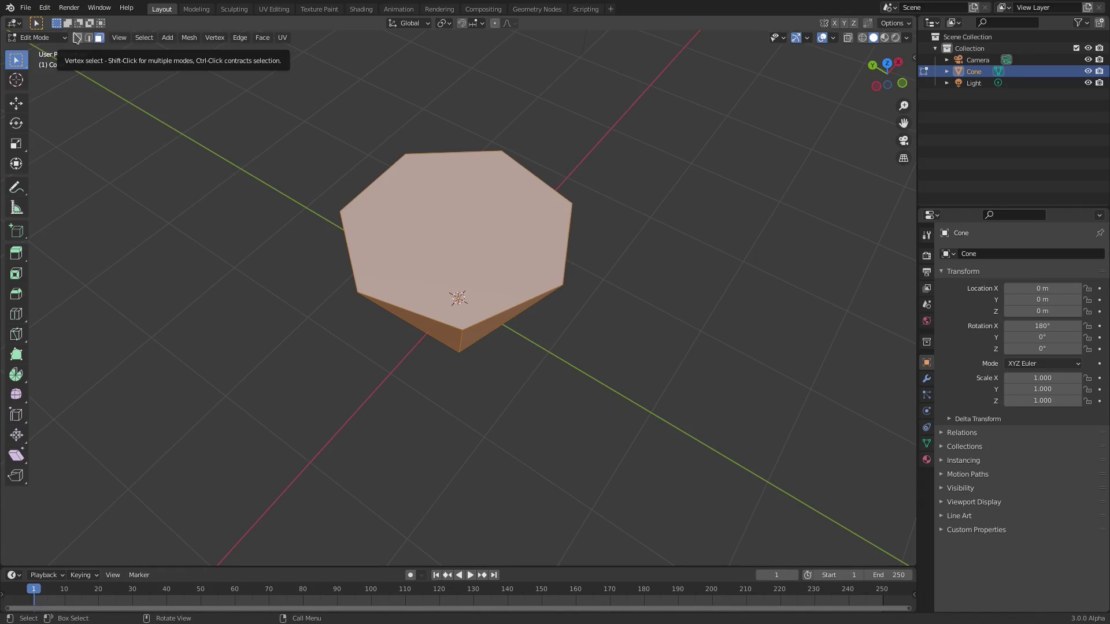
{"action": "key", "text": "alt+a"}
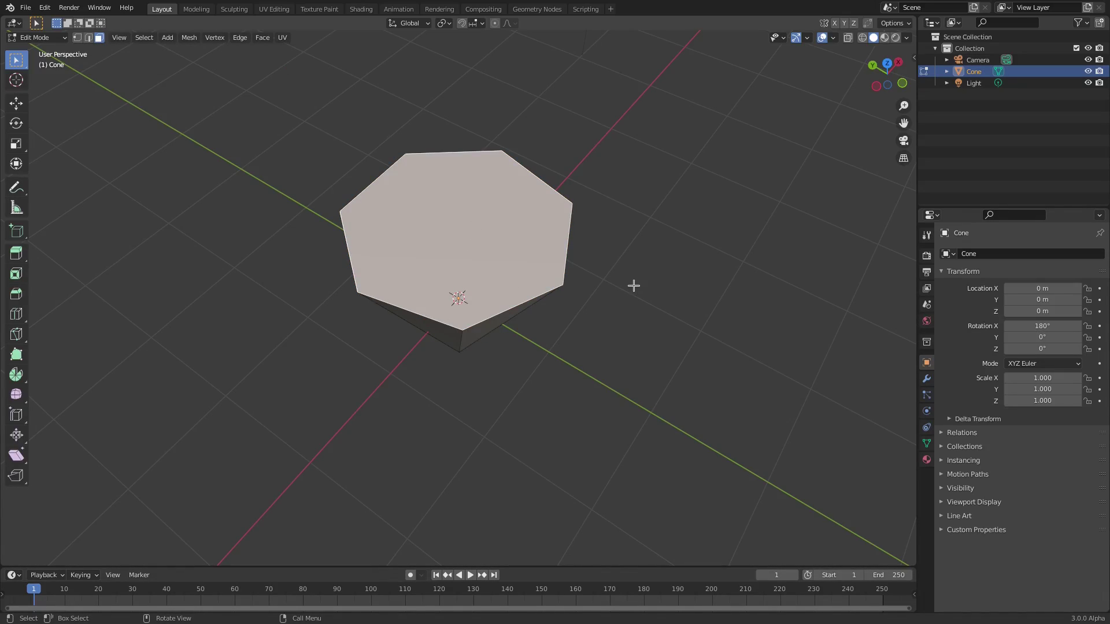
{"action": "key", "text": "i"}
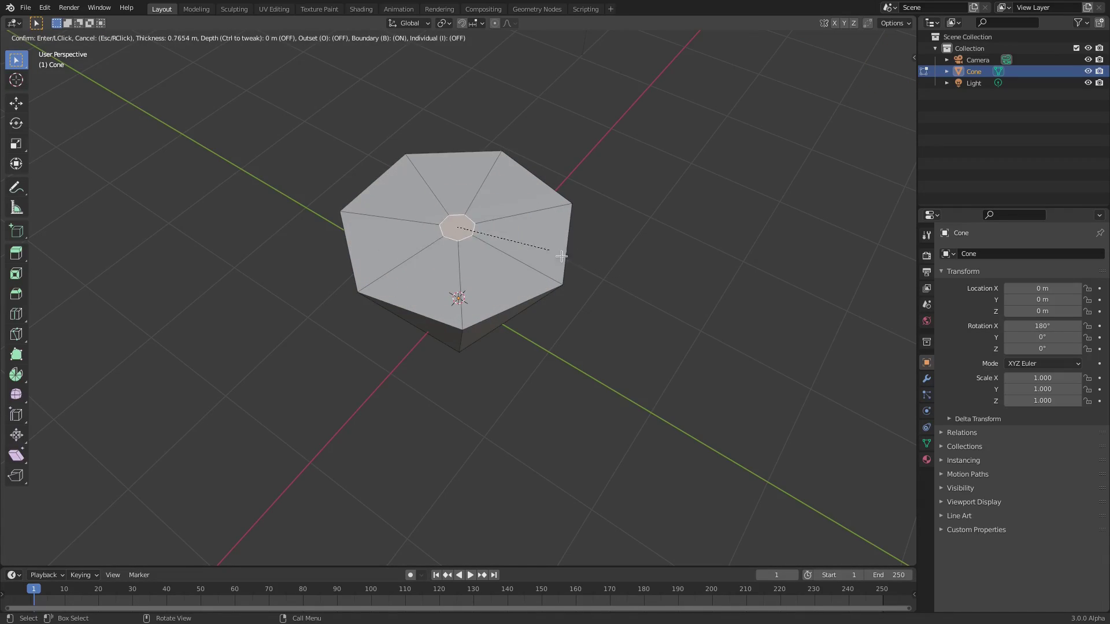
{"action": "left_click", "coordinate": [598, 280]}
{"action": "key", "text": "g"}
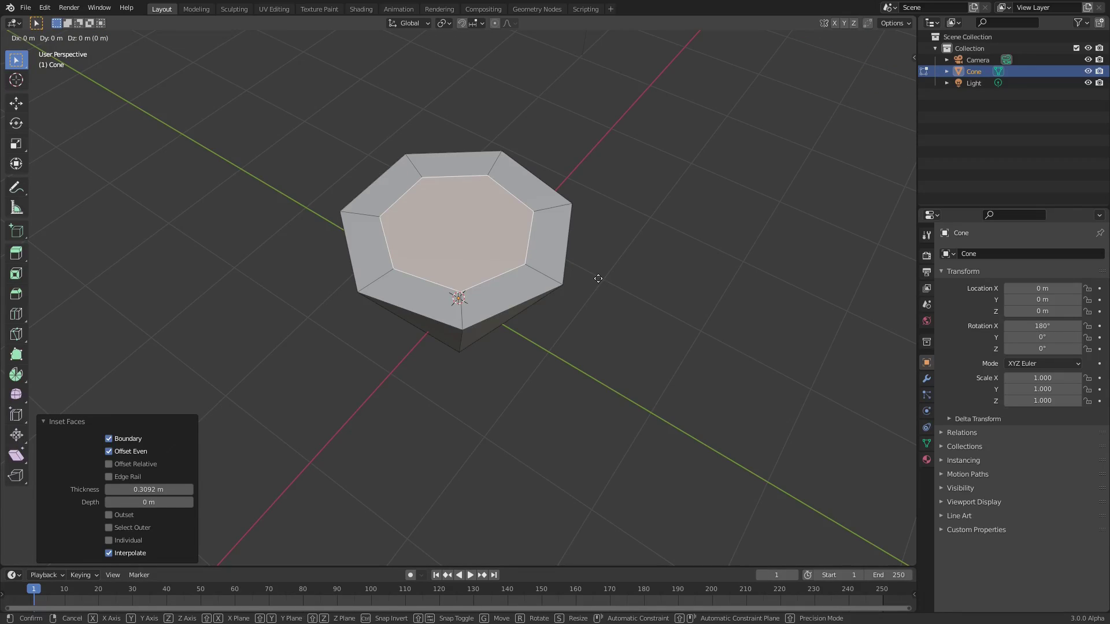
{"action": "key", "text": "z"}
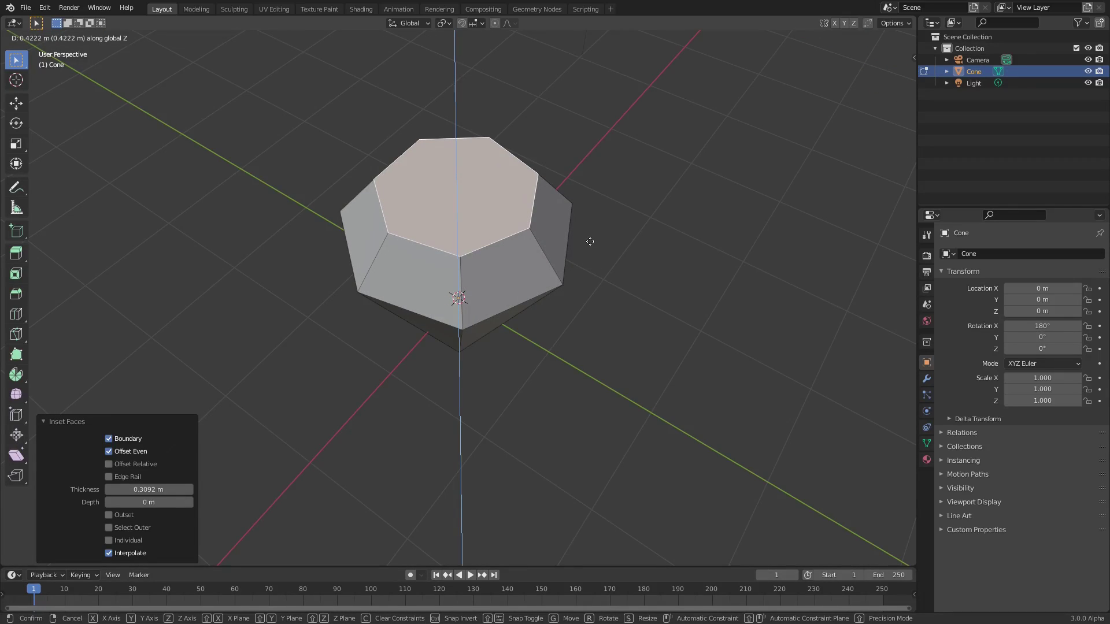
{"action": "left_click", "coordinate": [590, 241]}
{"action": "middle_click_drag", "start_coordinate": [590, 242], "coordinate": [459, 213]}
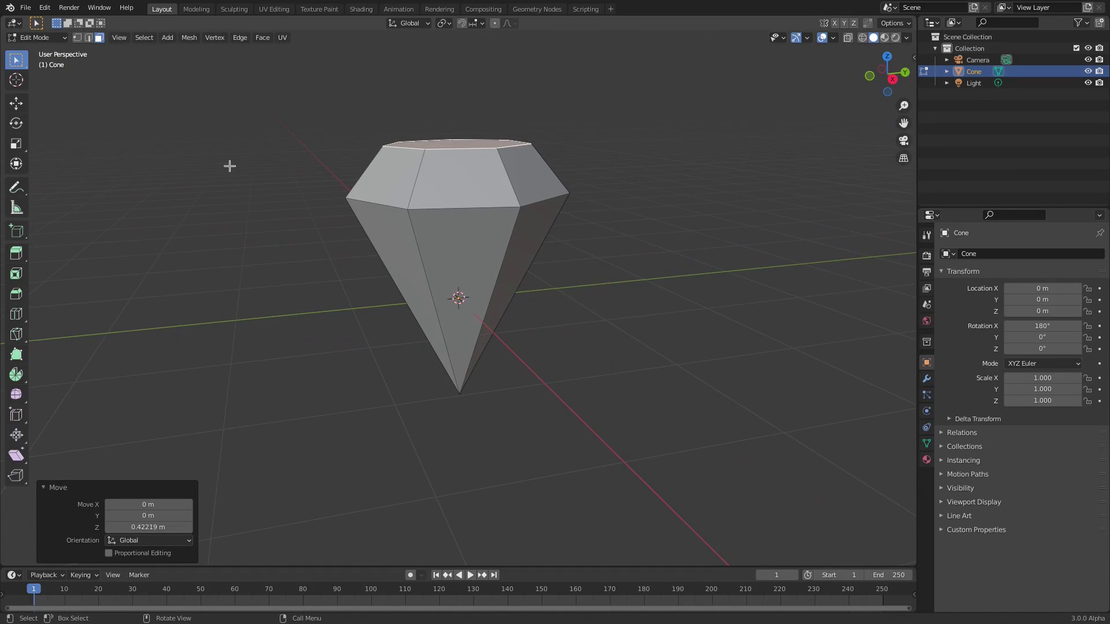
Step: Select the gem's bottom tip vertex and move it up along Z
{"action": "left_click", "coordinate": [78, 38]}
{"action": "scroll", "coordinate": [343, 311], "scroll_direction": "up", "scroll_amount": 1}
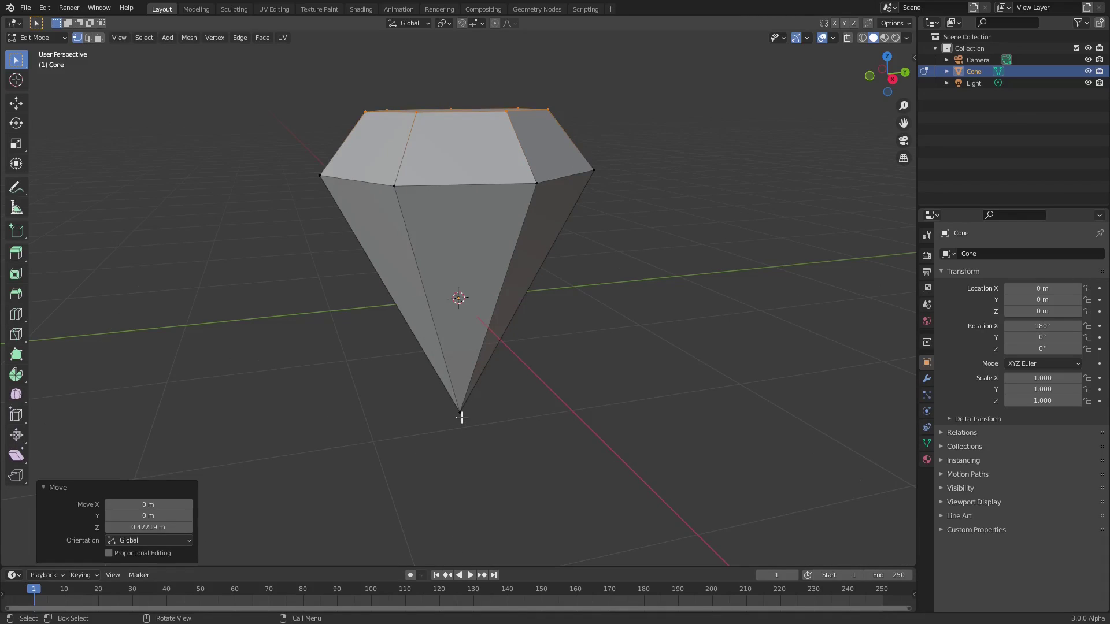
{"action": "left_click", "coordinate": [459, 412]}
{"action": "key", "text": "g"}
{"action": "key", "text": "z"}
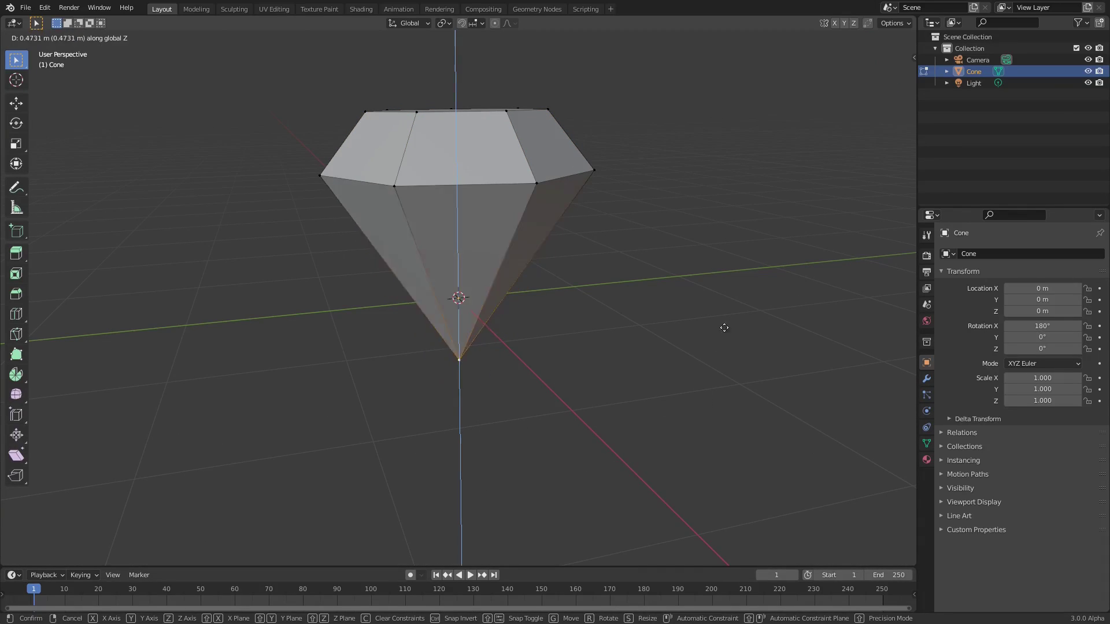
{"action": "left_click", "coordinate": [732, 307]}
{"action": "middle_click_drag", "start_coordinate": [644, 293], "coordinate": [391, 310]}
Step: Return to Object Mode, try tilting the gem around X, then undo the tilt
{"action": "key", "text": "Tab"}
{"action": "key", "text": "r"}
{"action": "key", "text": "x"}
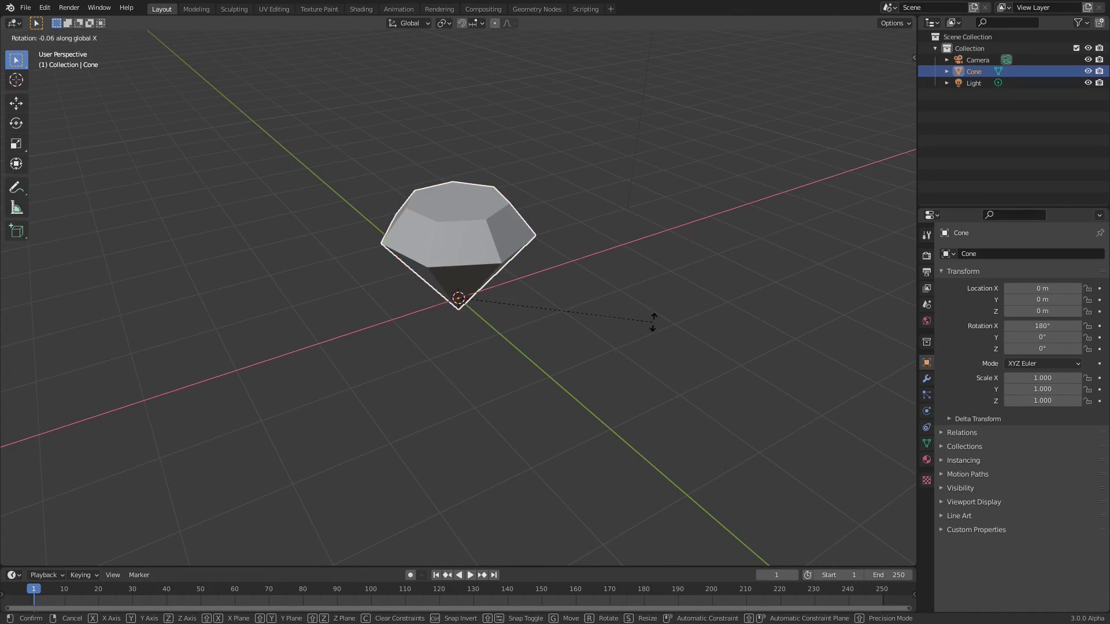
{"action": "left_click", "coordinate": [522, 249]}
{"action": "middle_click_drag", "start_coordinate": [522, 248], "coordinate": [515, 300]}
{"action": "key", "text": "ctrl+z"}
Step: Add a cube and move it along X to −3.756 m beside the cone
{"action": "key", "text": "shift+a"}
{"action": "mouse_move", "coordinate": [515, 296]}
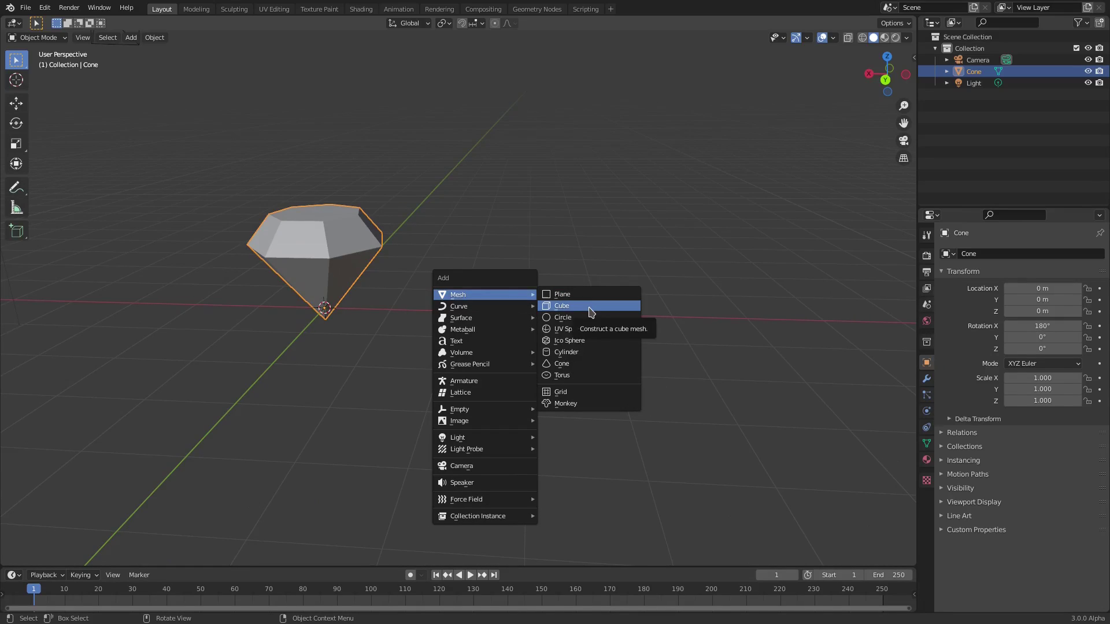
{"action": "left_click", "coordinate": [573, 307]}
{"action": "key", "text": "g"}
{"action": "key", "text": "x"}
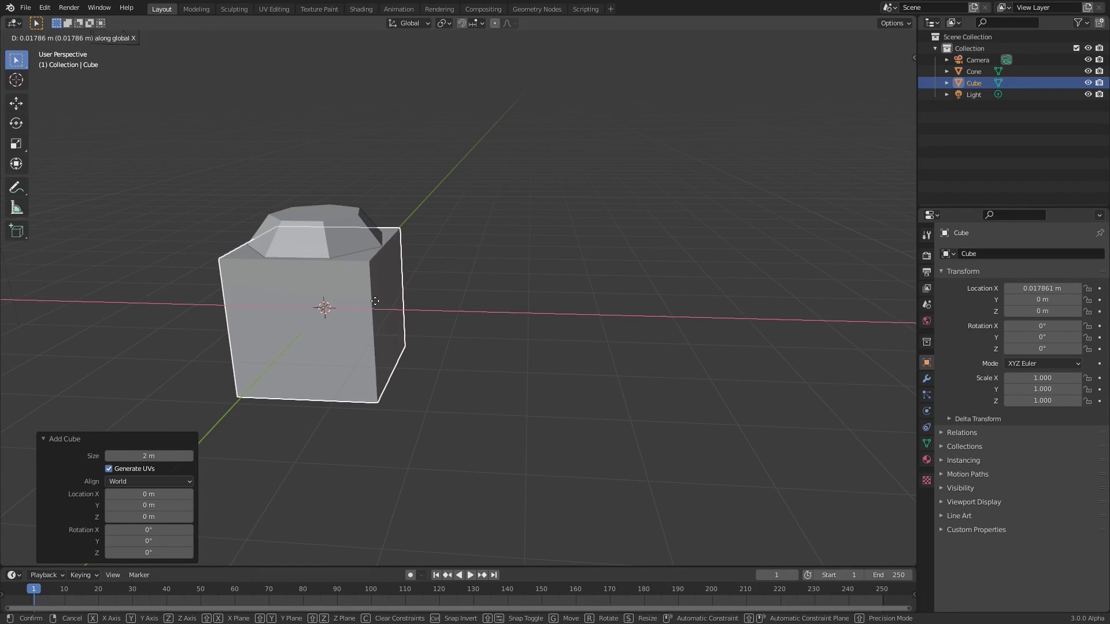
{"action": "left_click", "coordinate": [614, 319]}
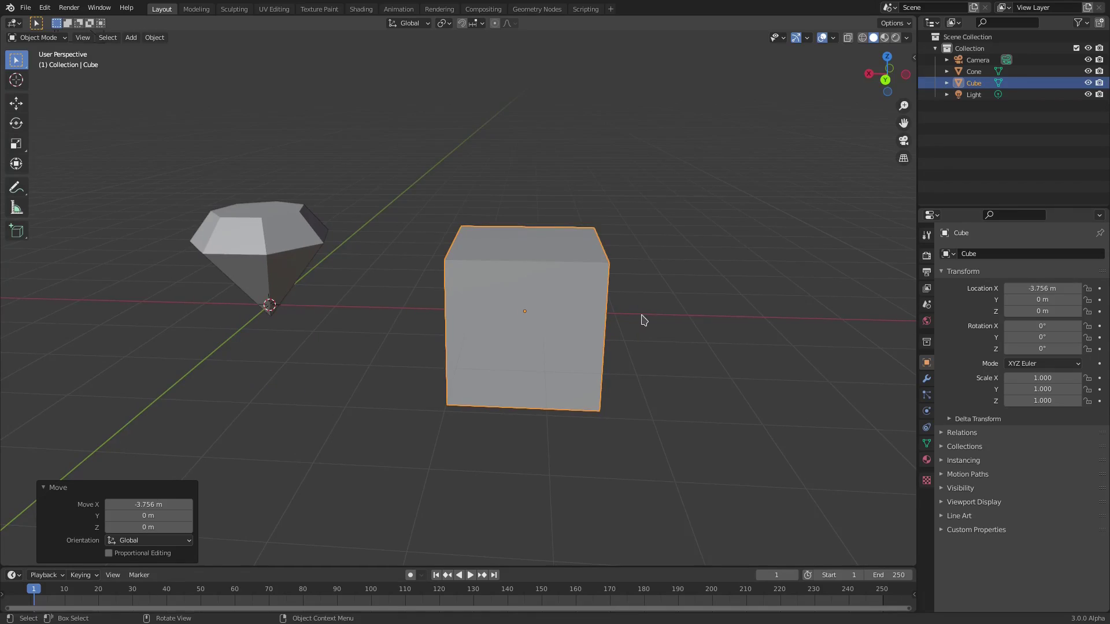
{"action": "middle_click_drag", "start_coordinate": [642, 317], "coordinate": [692, 322]}
Step: Scale the cube to 0.347 in Y and 1.819 in Z, then enter Edit Mode
{"action": "key", "text": "s"}
{"action": "key", "text": "y"}
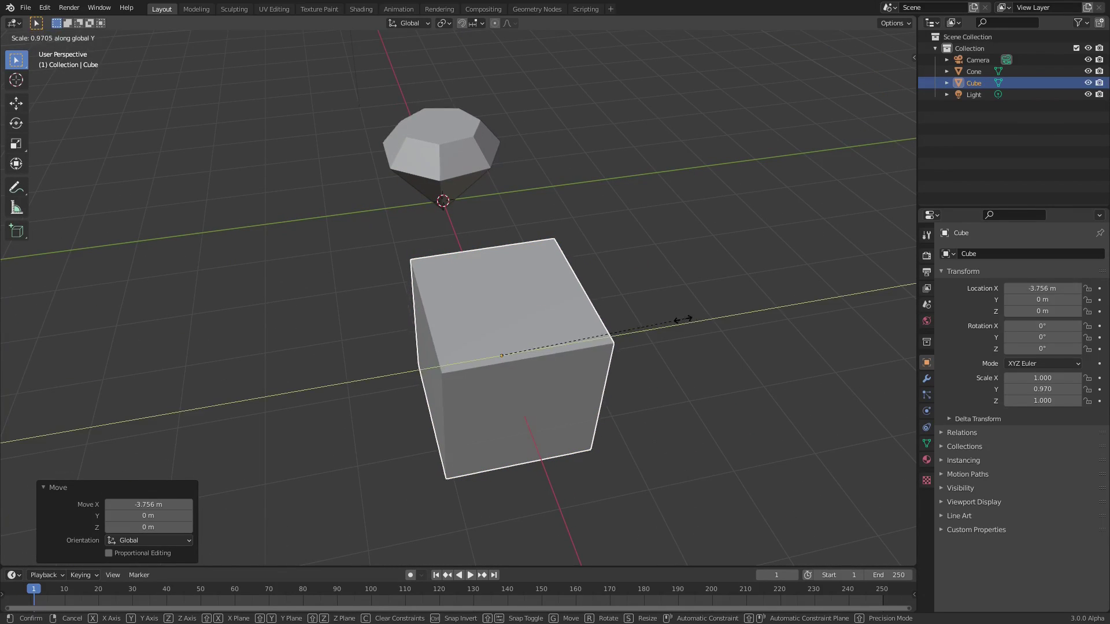
{"action": "left_click", "coordinate": [560, 323]}
{"action": "middle_click_drag", "start_coordinate": [559, 323], "coordinate": [622, 335]}
{"action": "key", "text": "s"}
{"action": "key", "text": "z"}
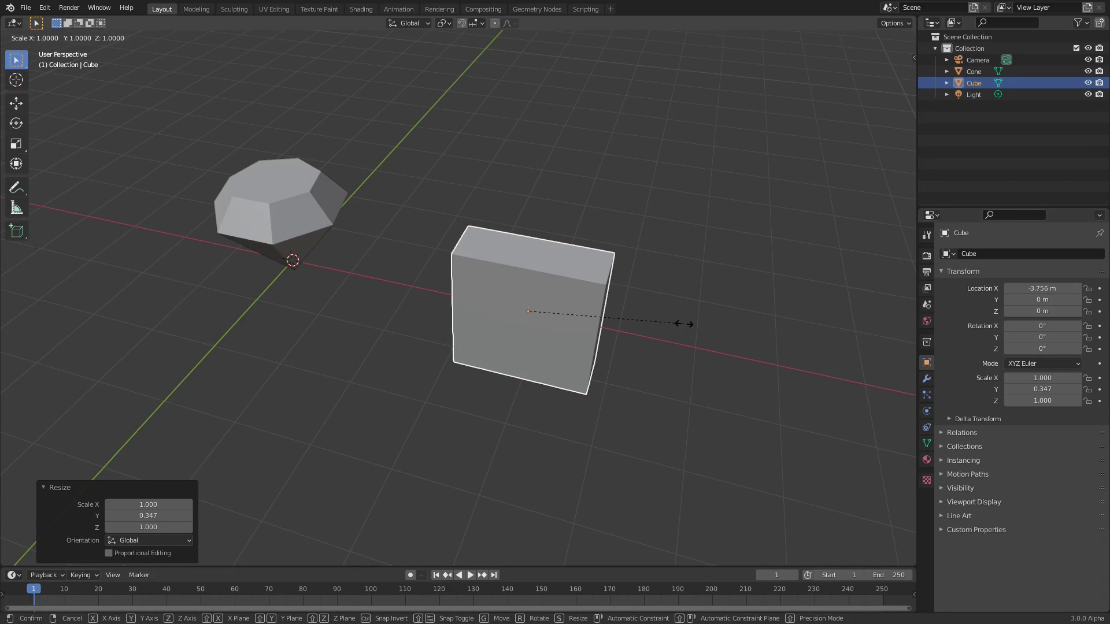
{"action": "left_click", "coordinate": [780, 173]}
{"action": "middle_click_drag", "start_coordinate": [780, 174], "coordinate": [11, 254]}
{"action": "key", "text": "Tab"}
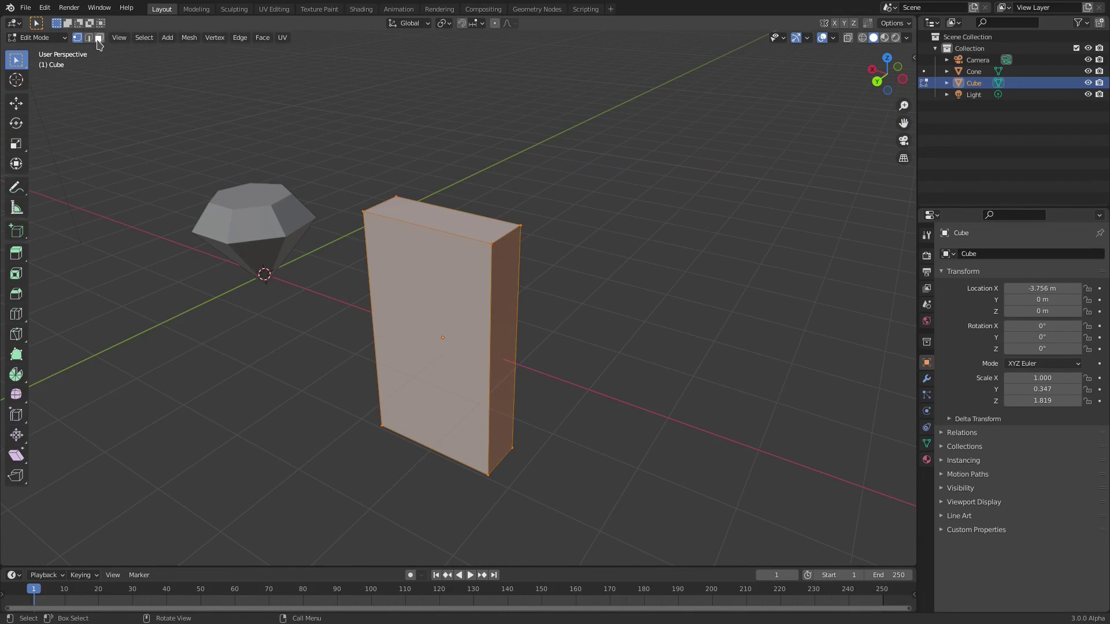
Step: In face select, pick the slab's front face and inset it
{"action": "left_click", "coordinate": [99, 39]}
{"action": "left_click", "coordinate": [436, 331]}
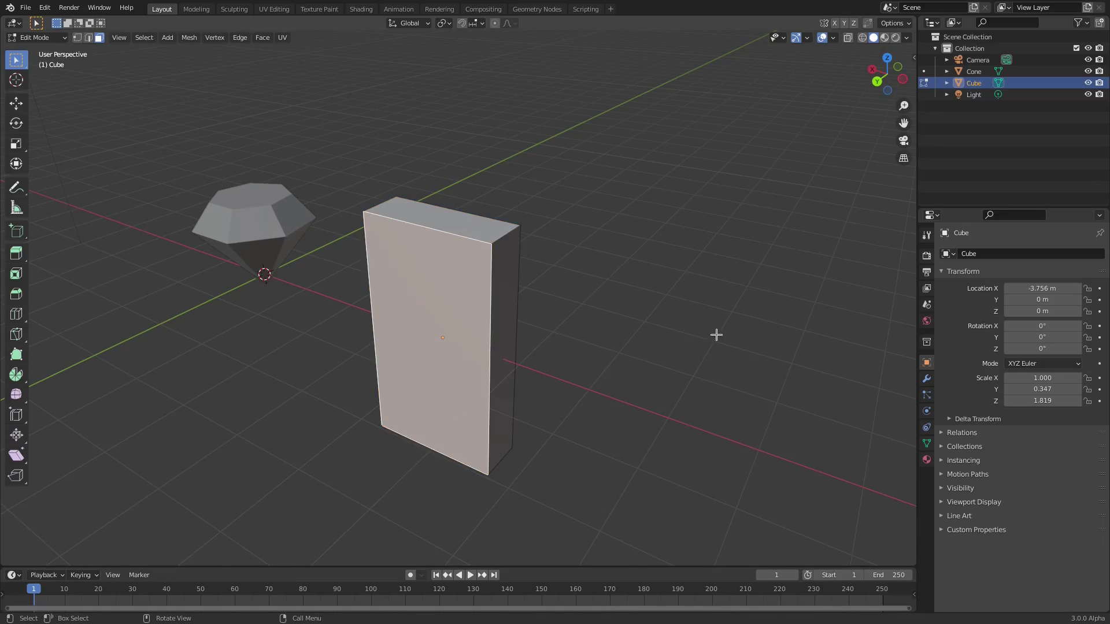
{"action": "middle_click_drag", "start_coordinate": [716, 335], "coordinate": [465, 310]}
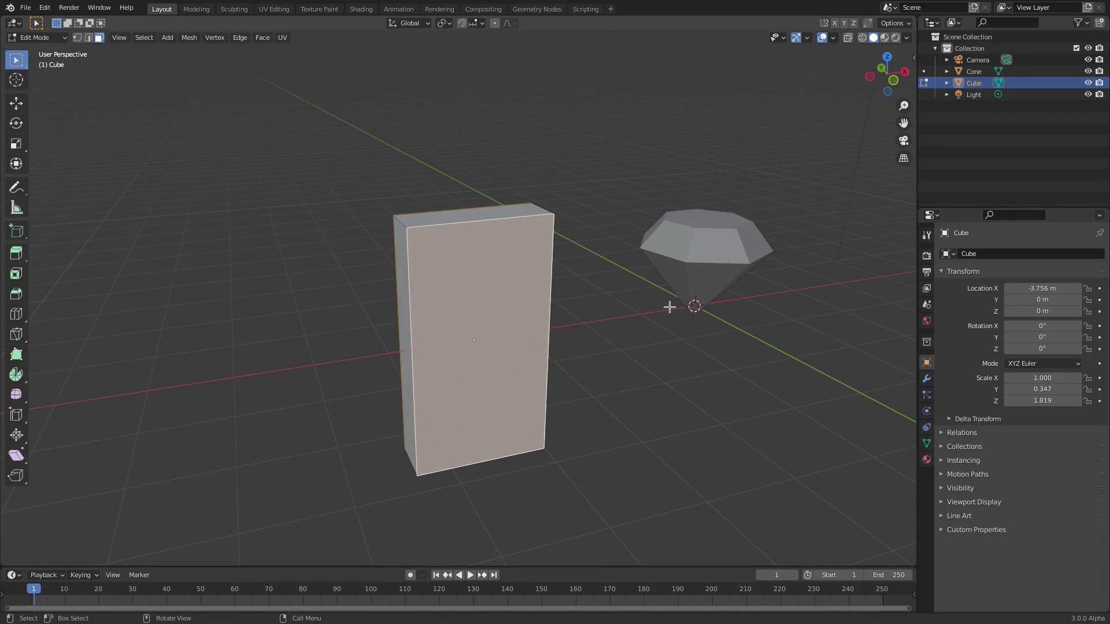
{"action": "key", "text": "i"}
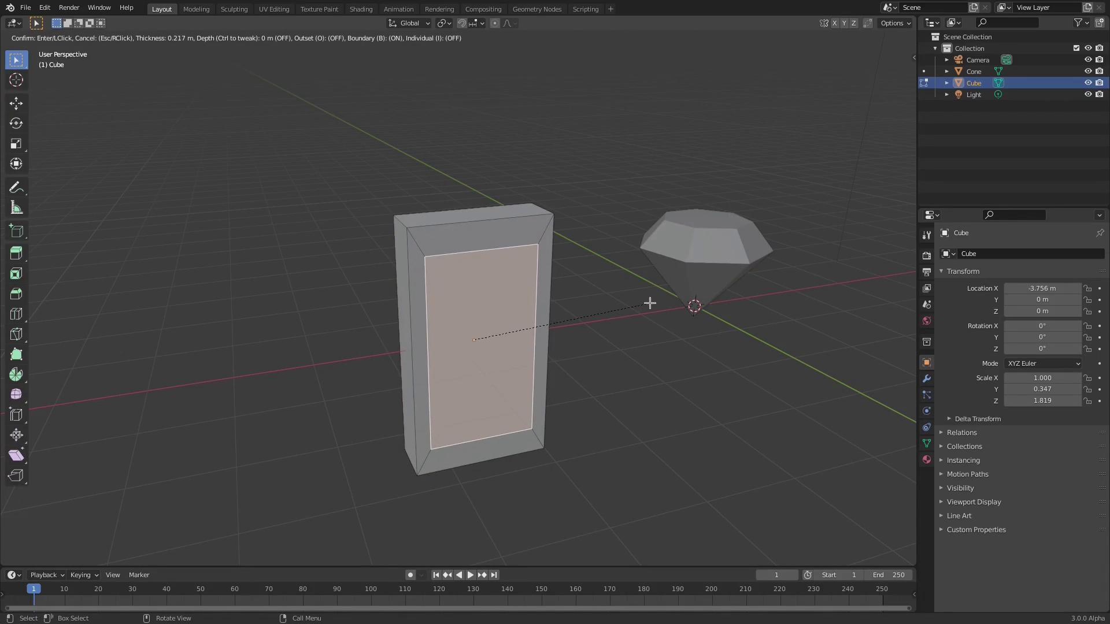
{"action": "left_click", "coordinate": [649, 303]}
{"action": "middle_click_drag", "start_coordinate": [649, 303], "coordinate": [600, 267]}
{"action": "scroll", "coordinate": [643, 300], "scroll_direction": "up", "scroll_amount": 2}
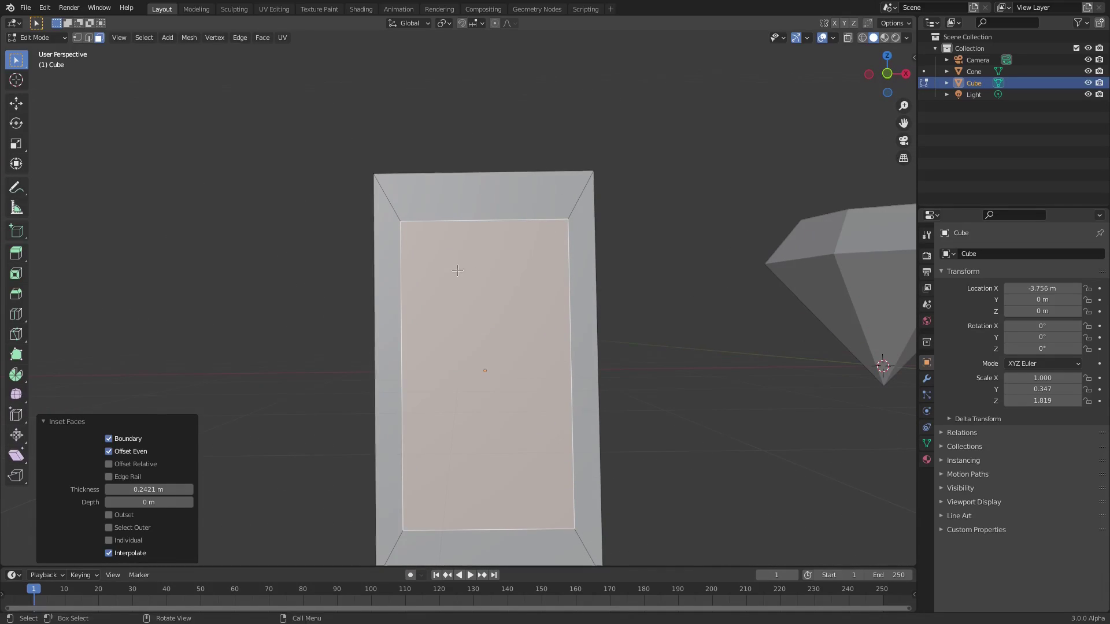
{"action": "middle_click_drag", "start_coordinate": [457, 270], "coordinate": [396, 204]}
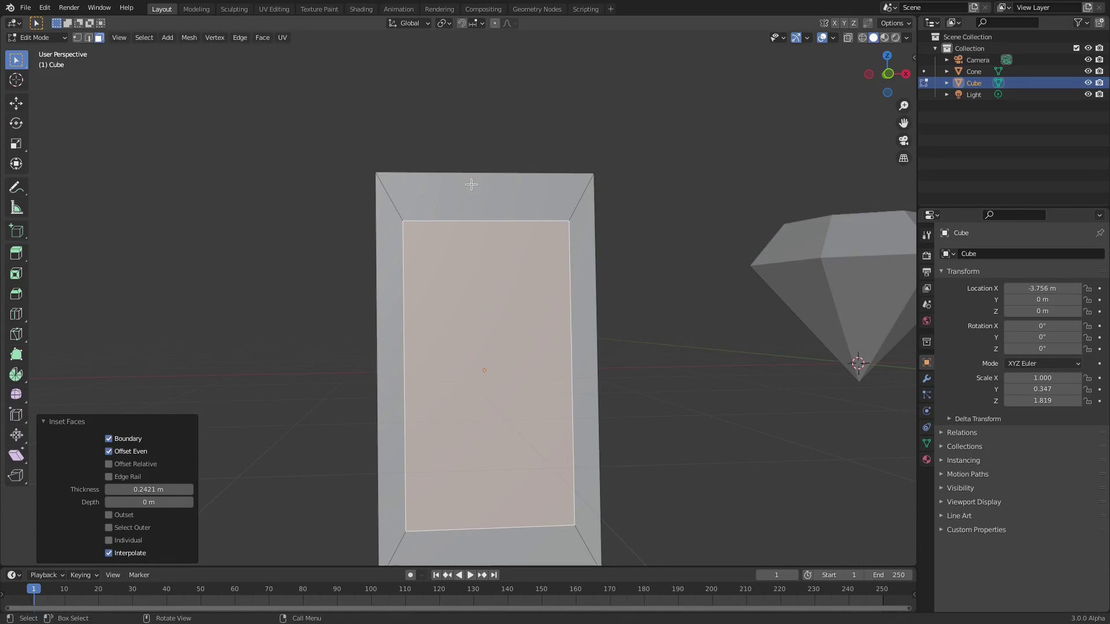
Step: Narrow the inset face along X and scale it 1.490 along Y to taper the front
{"action": "key", "text": "s"}
{"action": "key", "text": "x"}
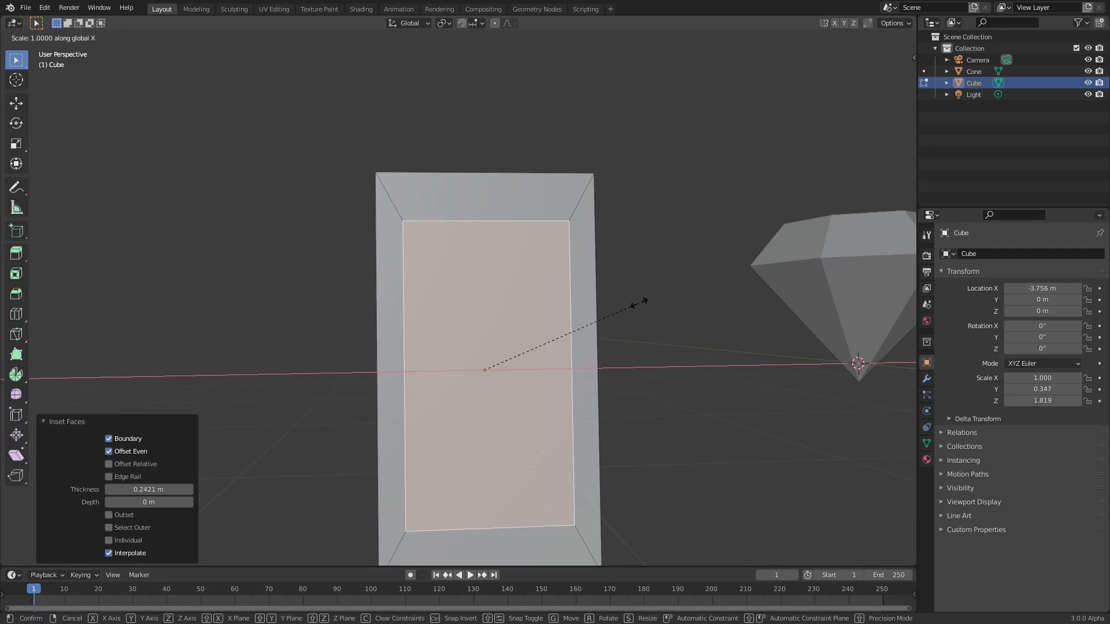
{"action": "left_click", "coordinate": [605, 317]}
{"action": "middle_click_drag", "start_coordinate": [605, 318], "coordinate": [593, 344]}
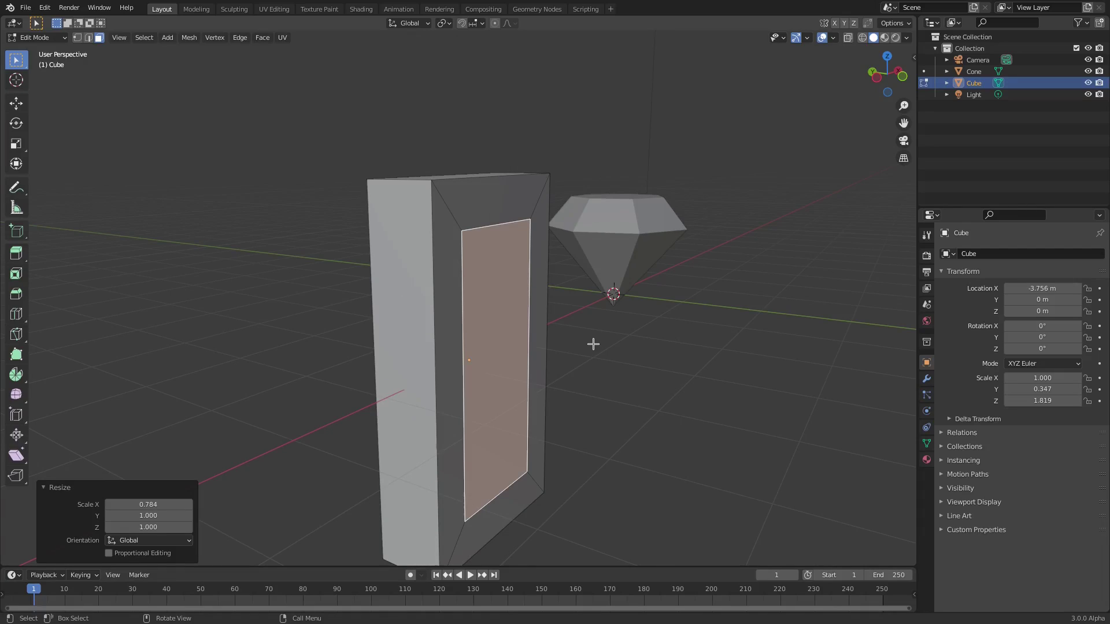
{"action": "key", "text": "s"}
{"action": "key", "text": "x"}
{"action": "key", "text": "Escape"}
{"action": "key", "text": "s"}
{"action": "key", "text": "y"}
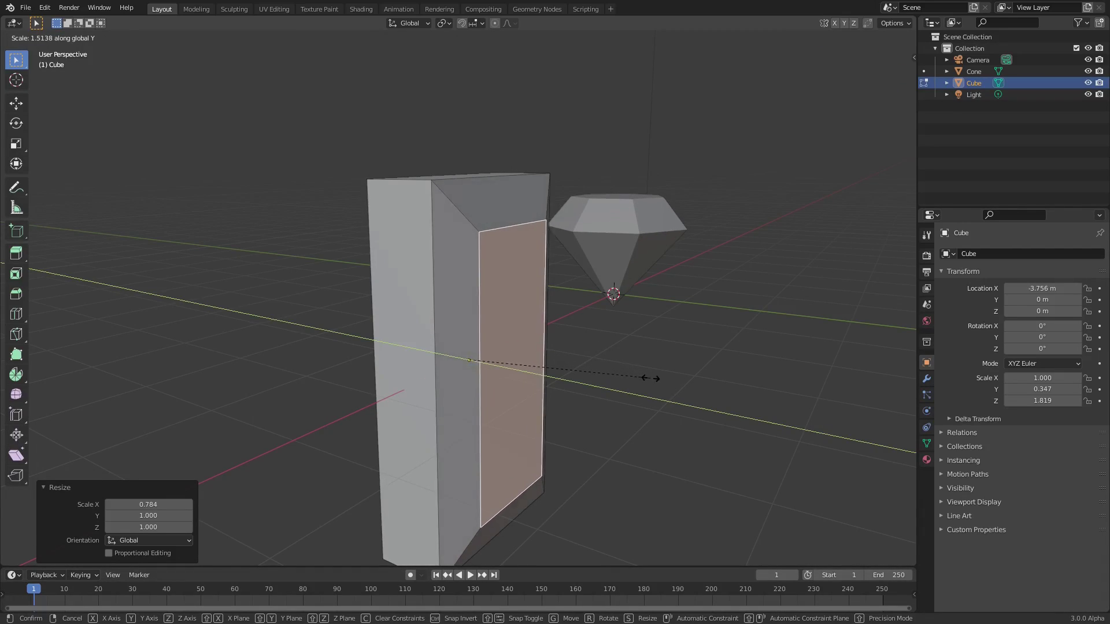
{"action": "left_click", "coordinate": [649, 385]}
{"action": "middle_click_drag", "start_coordinate": [648, 384], "coordinate": [549, 317]}
Step: Select the slab's front and side faces, then switch to edge select and pick a top edge
{"action": "left_click", "coordinate": [480, 389]}
{"action": "middle_click_drag", "start_coordinate": [480, 389], "coordinate": [495, 288]}
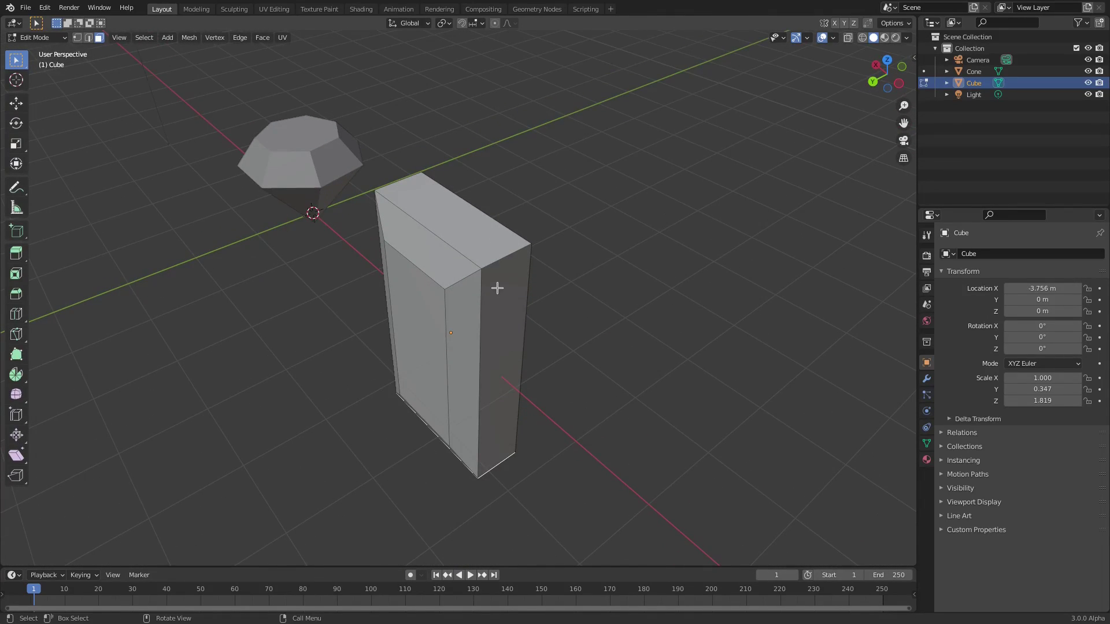
{"action": "left_click", "coordinate": [503, 261]}
{"action": "left_click", "coordinate": [88, 37]}
{"action": "left_click", "coordinate": [447, 252]}
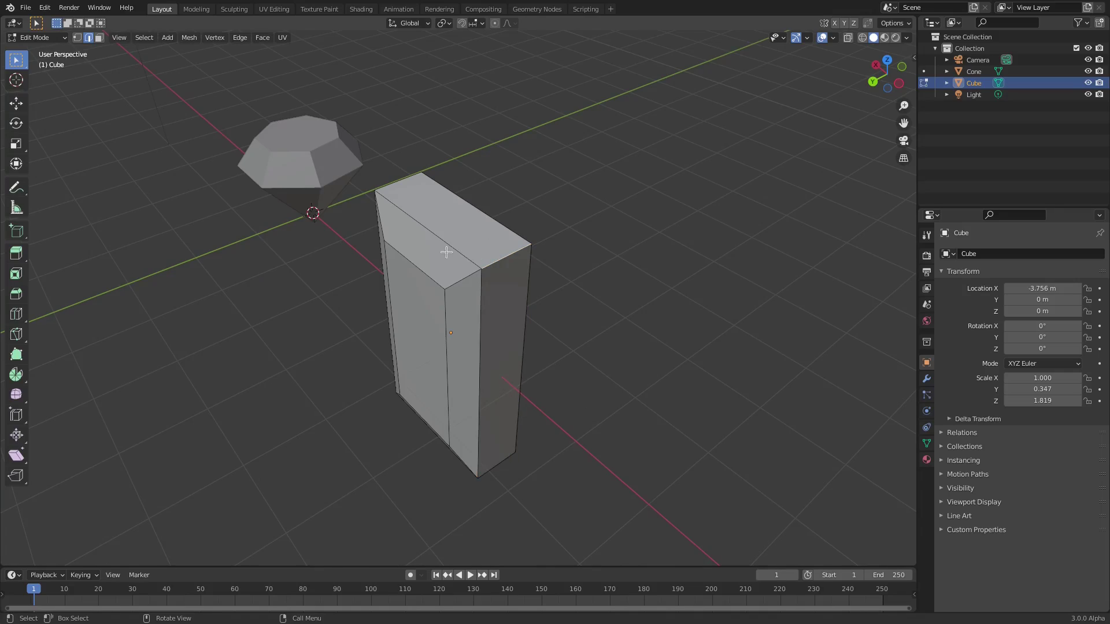
{"action": "middle_click_drag", "start_coordinate": [447, 252], "coordinate": [473, 261]}
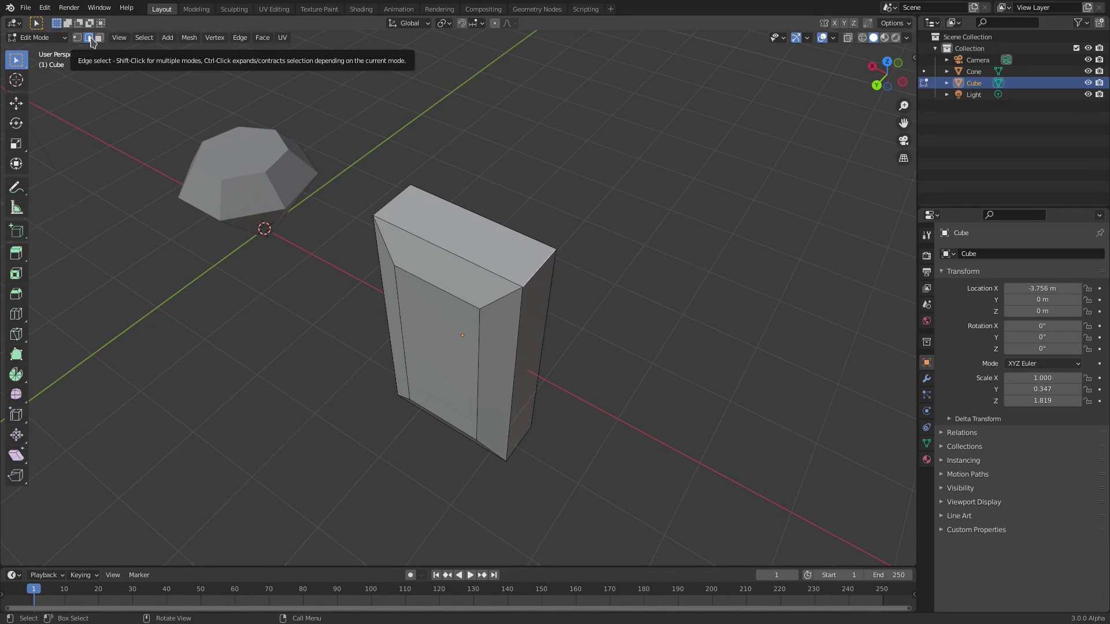
Step: Start a bevel on the selected edges from a top view, then cancel it
{"action": "scroll", "coordinate": [483, 231], "scroll_direction": "up", "scroll_amount": 3}
{"action": "middle_click_drag", "start_coordinate": [482, 227], "coordinate": [457, 448]}
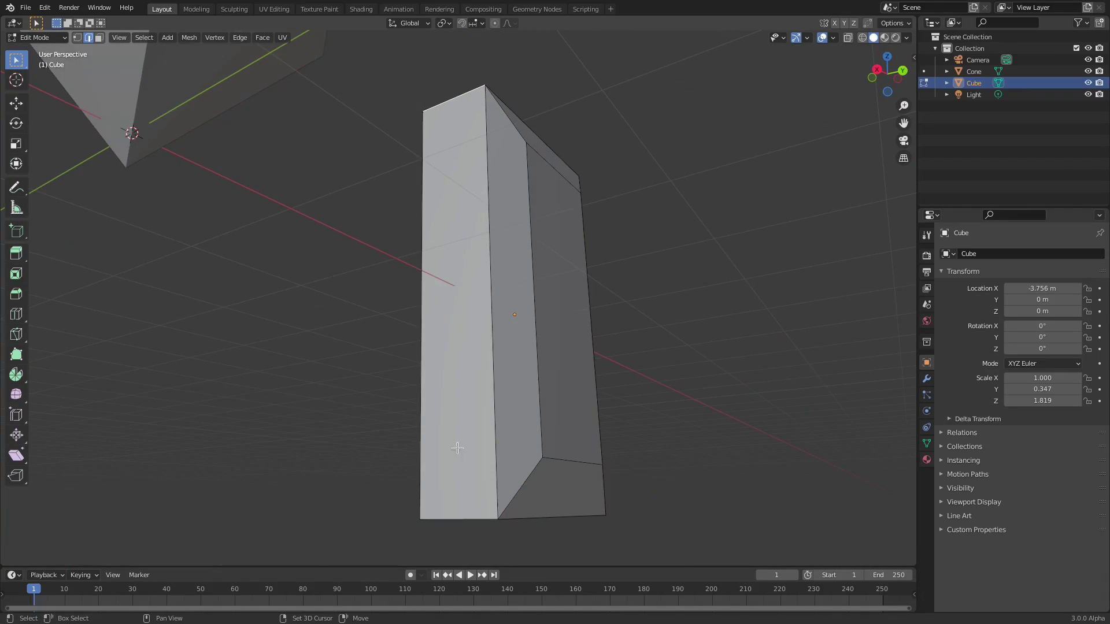
{"action": "middle_click_drag", "start_coordinate": [451, 515], "coordinate": [671, 303]}
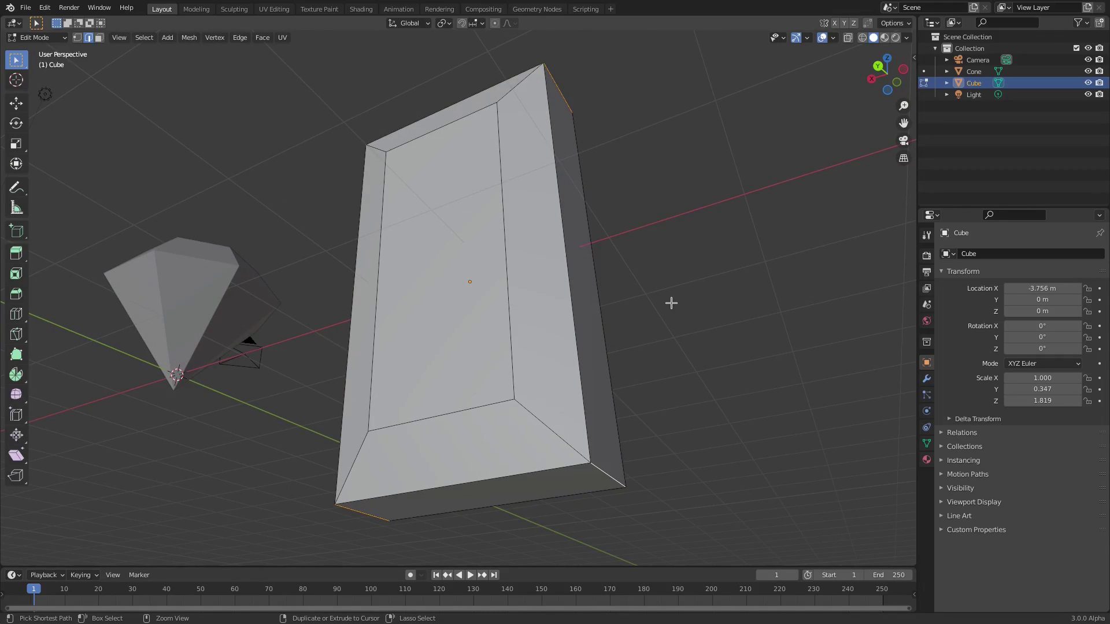
{"action": "key", "text": "ctrl+b"}
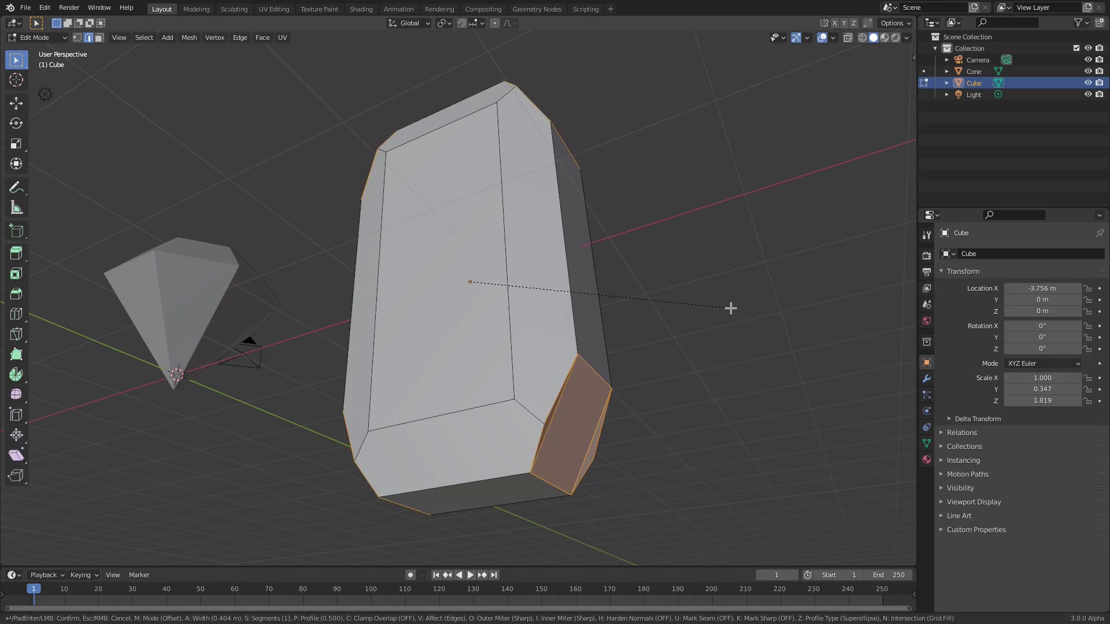
{"action": "right_click", "coordinate": [667, 318]}
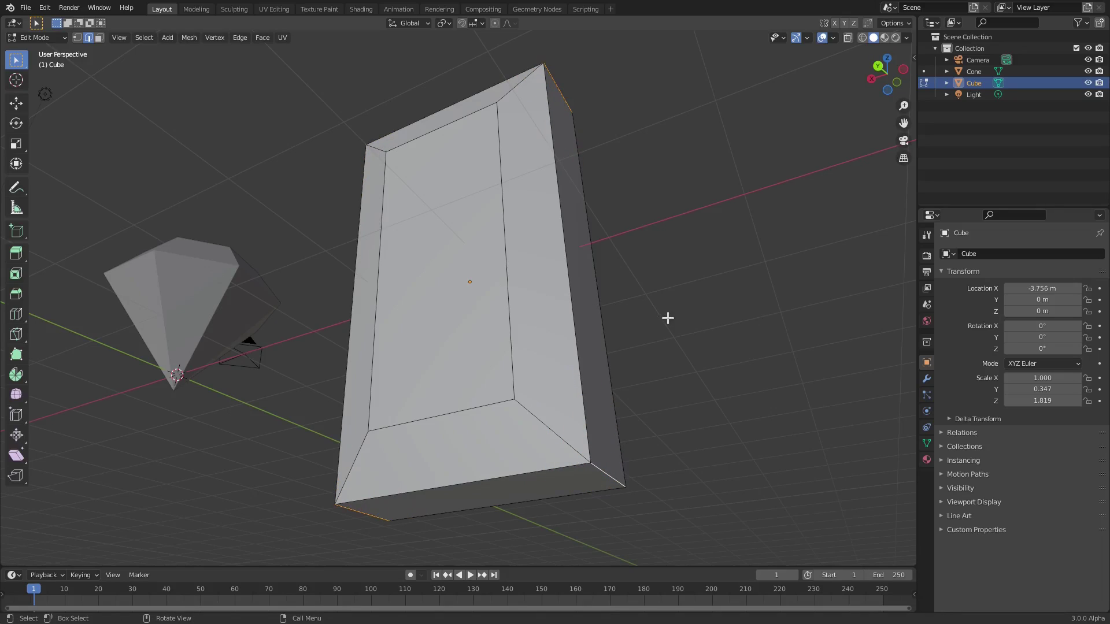
Step: Bevel the slab's selected corner edges into facets and return to Object Mode
{"action": "middle_click_drag", "start_coordinate": [503, 416], "coordinate": [397, 446]}
{"action": "middle_click_drag", "start_coordinate": [329, 389], "coordinate": [559, 298]}
{"action": "middle_click_drag", "start_coordinate": [372, 205], "coordinate": [503, 218]}
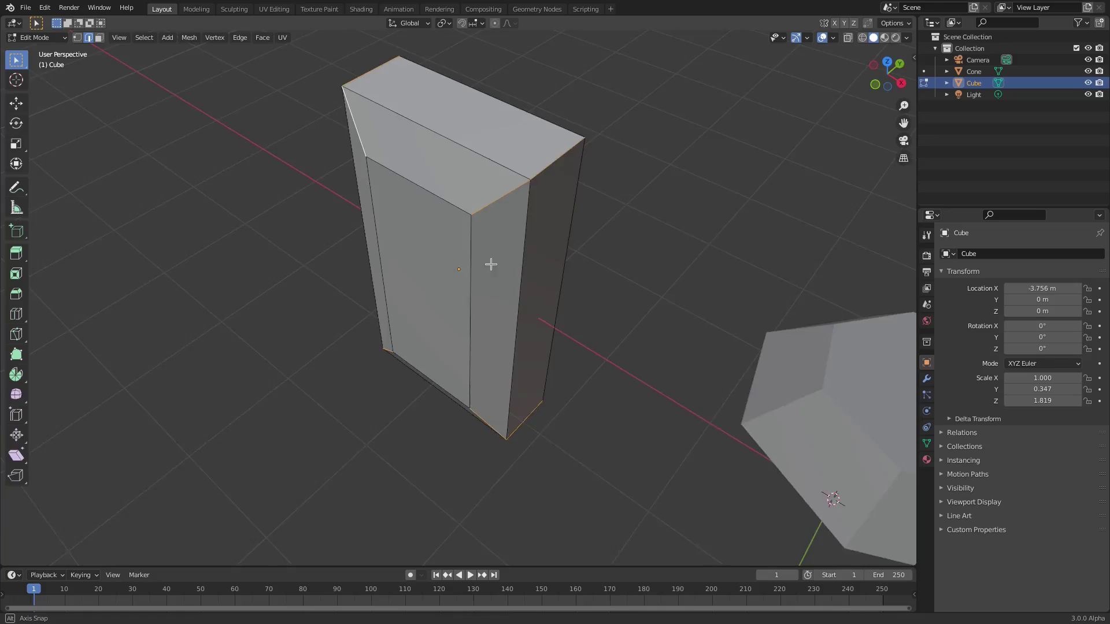
{"action": "middle_click_drag", "start_coordinate": [491, 262], "coordinate": [630, 260]}
{"action": "key", "text": "ctrl+b"}
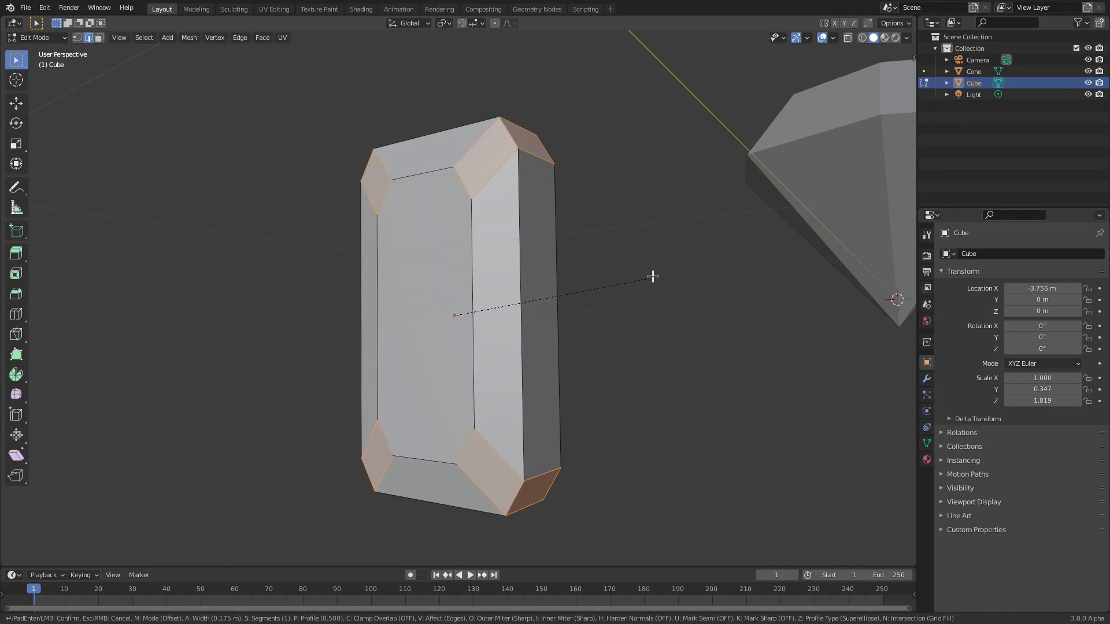
{"action": "left_click", "coordinate": [679, 294]}
{"action": "key", "text": "Tab"}
{"action": "middle_click_drag", "start_coordinate": [490, 340], "coordinate": [519, 374]}
{"action": "mouse_move", "coordinate": [620, 357]}
{"action": "middle_mouse_down"}
{"action": "mouse_move", "coordinate": [595, 362]}
{"action": "mouse_move", "coordinate": [622, 356]}
{"action": "middle_mouse_up"}
Step: Shorten the crystal along Z and thin it along Y
{"action": "key", "text": "s"}
{"action": "key", "text": "z"}
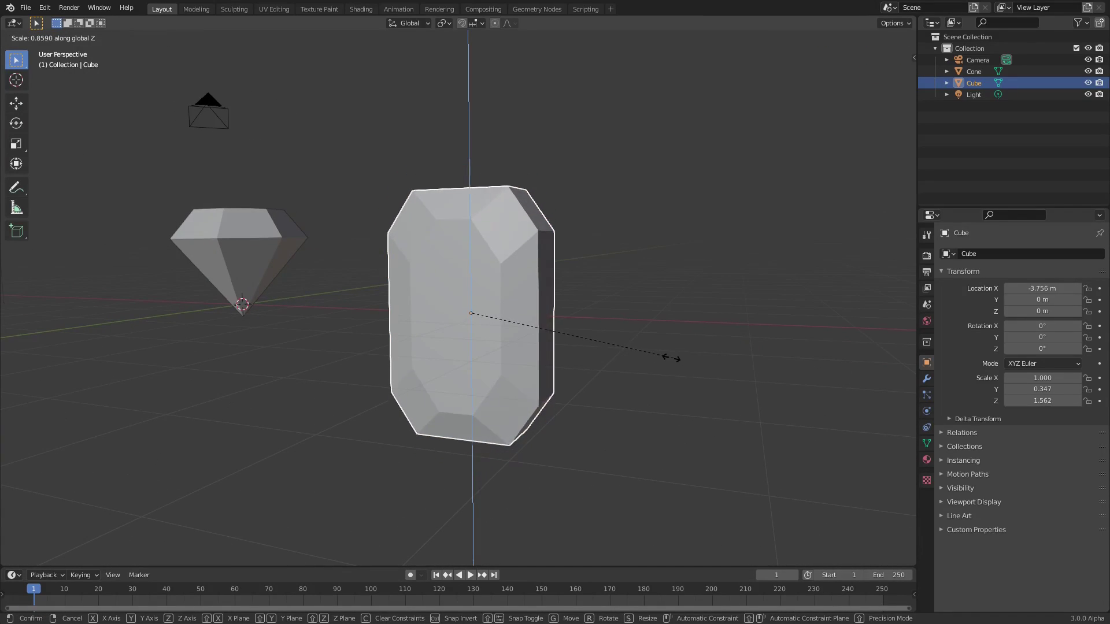
{"action": "left_click", "coordinate": [686, 357]}
{"action": "middle_click_drag", "start_coordinate": [686, 358], "coordinate": [582, 356]}
{"action": "key", "text": "s"}
{"action": "key", "text": "y"}
{"action": "left_click", "coordinate": [686, 372]}
Step: Tilt and move the crystal, then scale it down uniformly to 0.714
{"action": "key", "text": "r"}
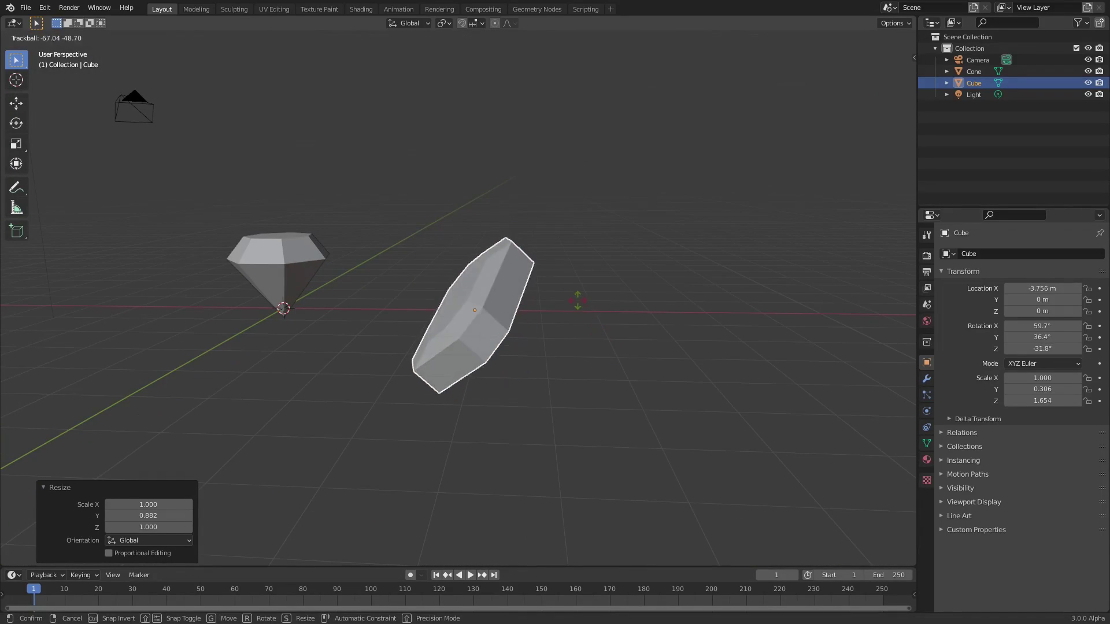
{"action": "left_click", "coordinate": [578, 300]}
{"action": "key", "text": "g"}
{"action": "left_click", "coordinate": [543, 278]}
{"action": "middle_click_drag", "start_coordinate": [543, 277], "coordinate": [596, 347]}
{"action": "key", "text": "s"}
{"action": "left_click", "coordinate": [577, 343]}
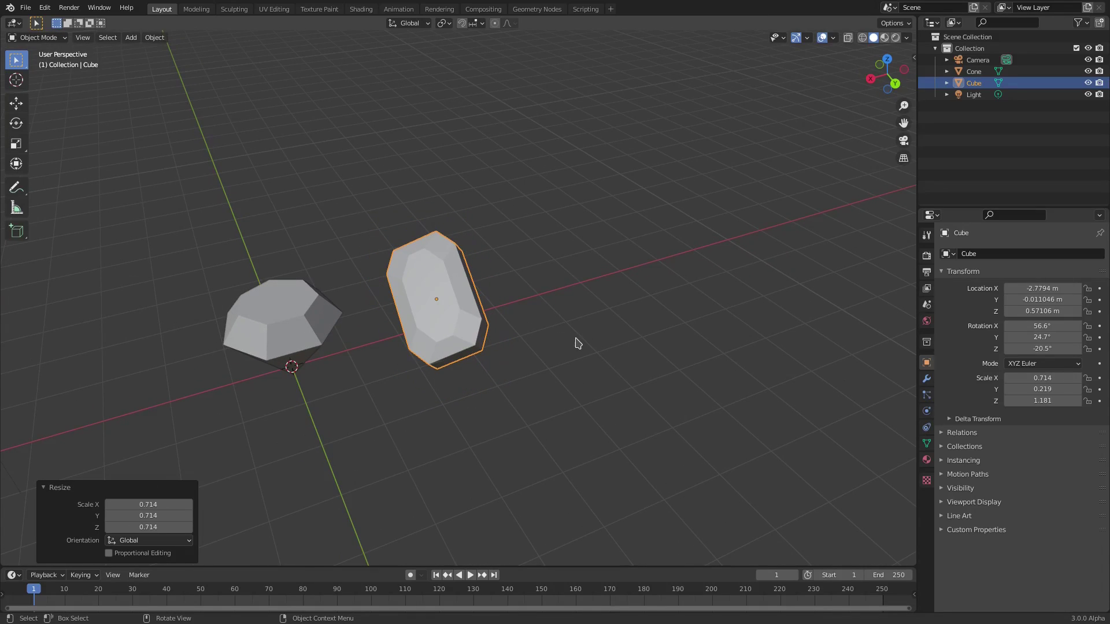
Step: Move the crystal closer to the gem, to X −2.3281 m
{"action": "key", "text": "r"}
{"action": "key", "text": "Escape"}
{"action": "middle_click_drag", "start_coordinate": [612, 414], "coordinate": [493, 340]}
{"action": "key", "text": "g"}
{"action": "left_click", "coordinate": [508, 366]}
Step: Select the cone, zoom in, then select the crystal and enter its Edit Mode
{"action": "left_click", "coordinate": [295, 307]}
{"action": "middle_click_drag", "start_coordinate": [295, 308], "coordinate": [478, 324], "text": "shift"}
{"action": "scroll", "coordinate": [549, 330], "scroll_direction": "up", "scroll_amount": 3}
{"action": "mouse_move", "coordinate": [549, 329]}
{"action": "middle_mouse_down"}
{"action": "mouse_move", "coordinate": [549, 347]}
{"action": "mouse_move", "coordinate": [662, 379]}
{"action": "mouse_move", "coordinate": [570, 359]}
{"action": "mouse_move", "coordinate": [520, 366]}
{"action": "mouse_move", "coordinate": [426, 325]}
{"action": "mouse_move", "coordinate": [533, 326]}
{"action": "middle_mouse_up"}
{"action": "left_click", "coordinate": [570, 358]}
{"action": "key", "text": "Tab"}
{"action": "key", "text": "Tab"}
{"action": "scroll", "coordinate": [617, 366], "scroll_direction": "up", "scroll_amount": 2}
{"action": "left_click", "coordinate": [532, 326]}
{"action": "scroll", "coordinate": [532, 325], "scroll_direction": "up", "scroll_amount": 2}
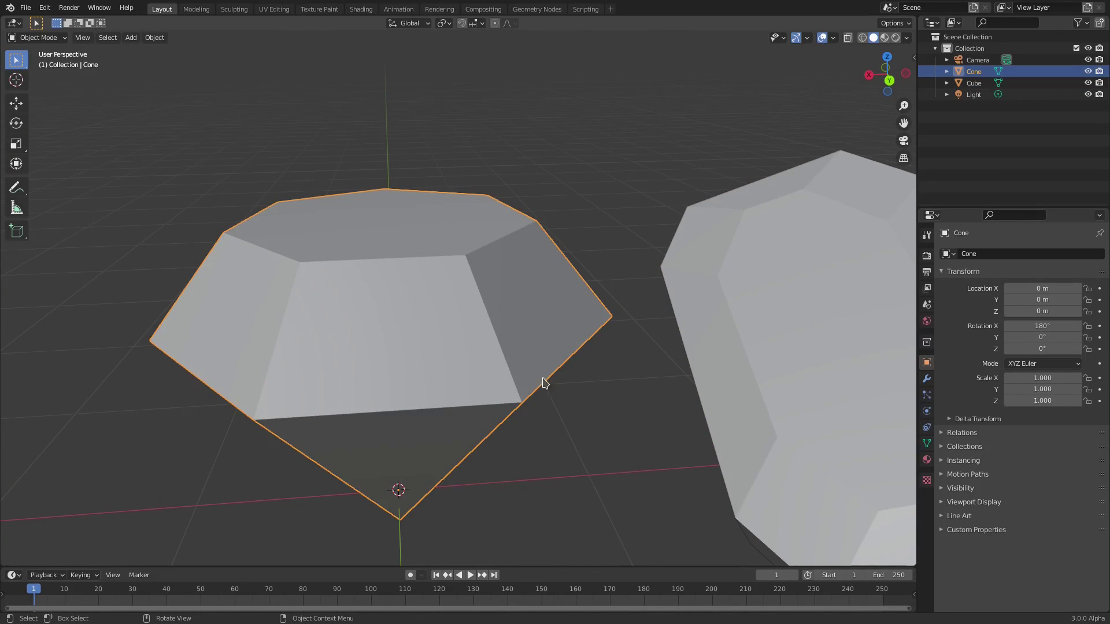
Step: Bevel every edge of the cone gem with 8 segments at about 0.006 m width
{"action": "key", "text": "Tab"}
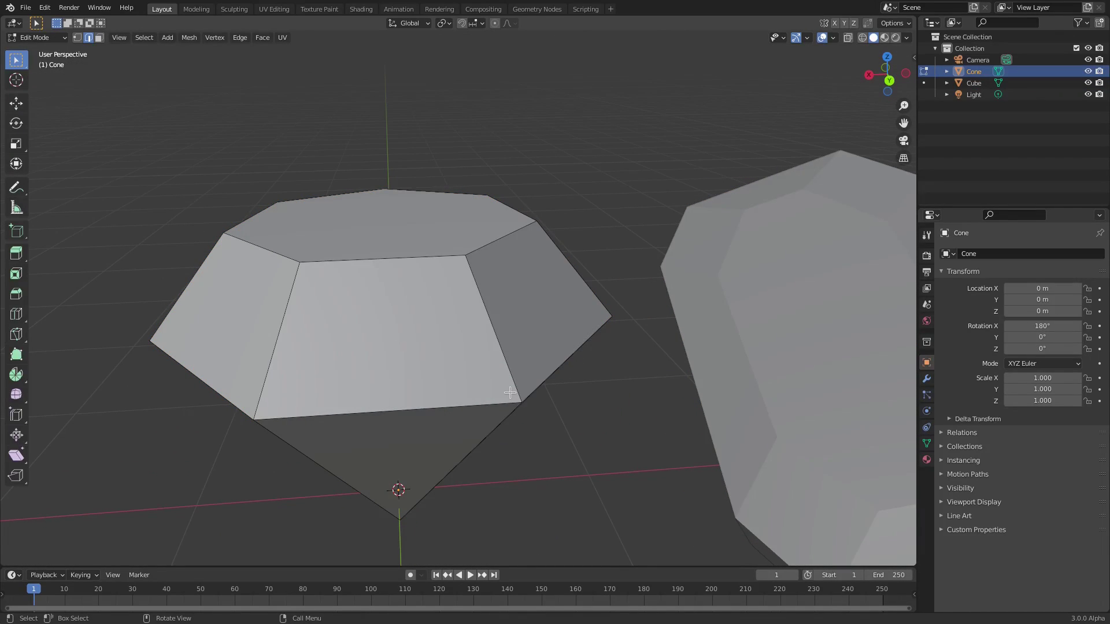
{"action": "key", "text": "a"}
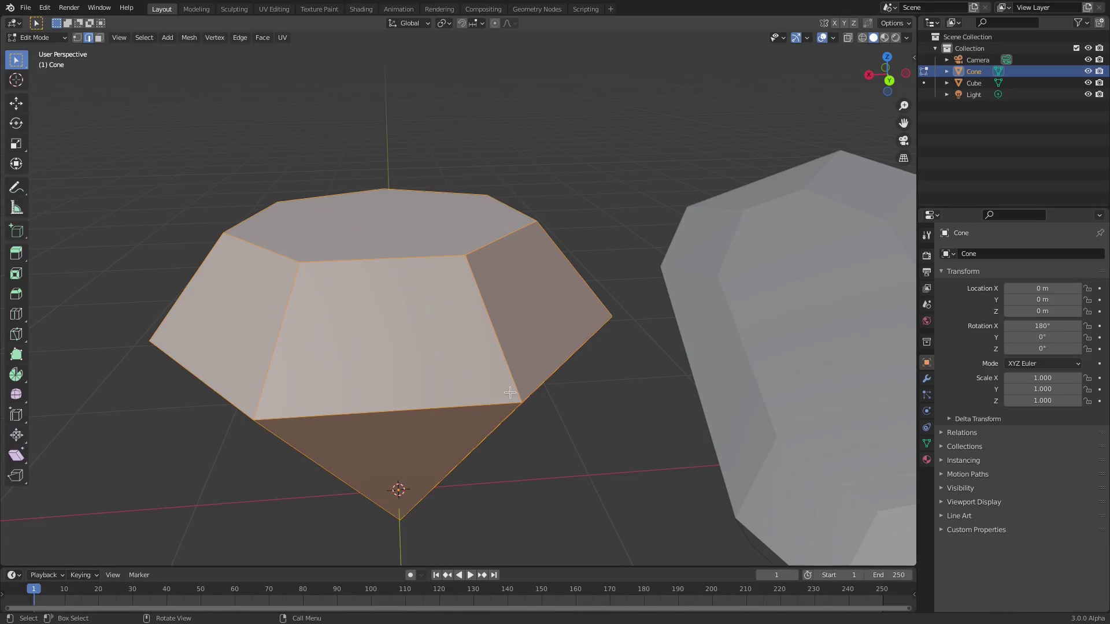
{"action": "key", "text": "ctrl"}
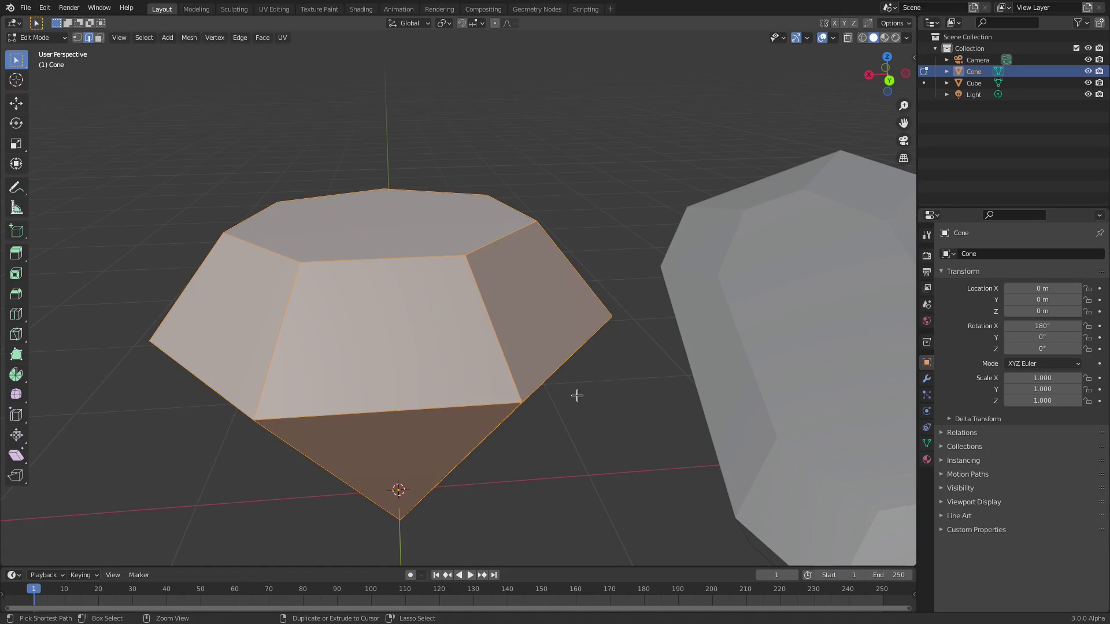
{"action": "key", "text": "ctrl+b"}
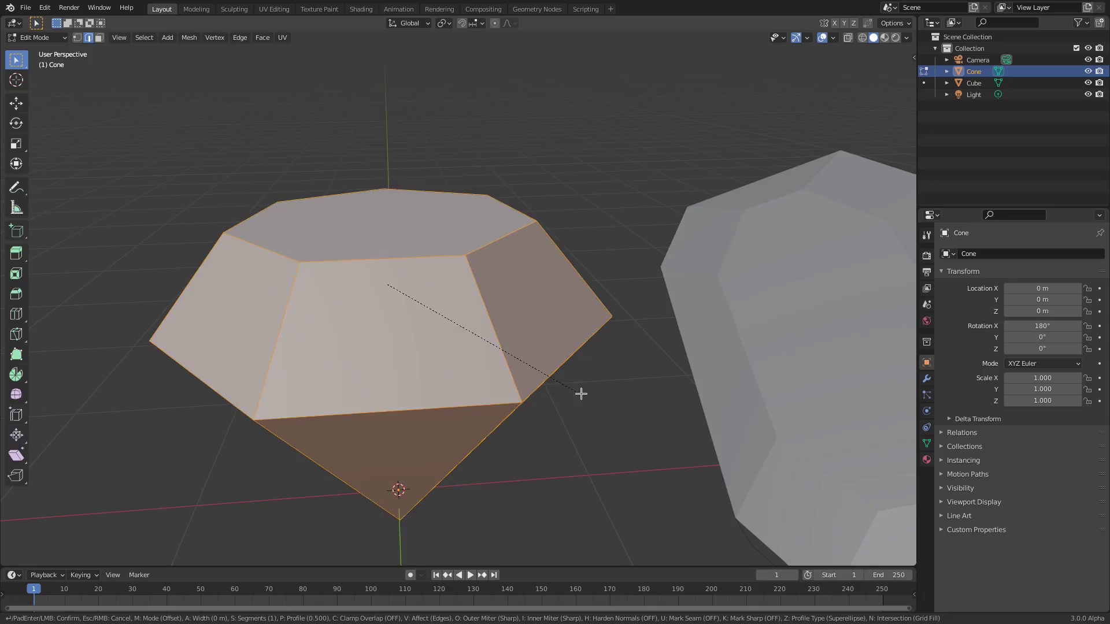
{"action": "scroll", "coordinate": [589, 395], "scroll_direction": "up", "scroll_amount": 6}
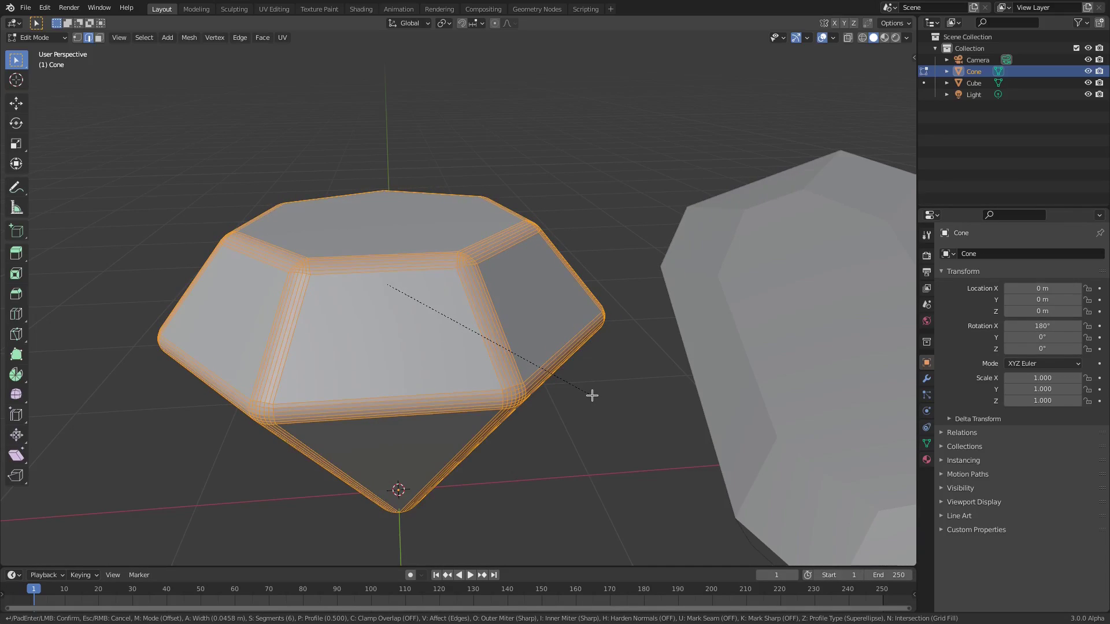
{"action": "scroll", "coordinate": [584, 395], "scroll_direction": "up", "scroll_amount": 1}
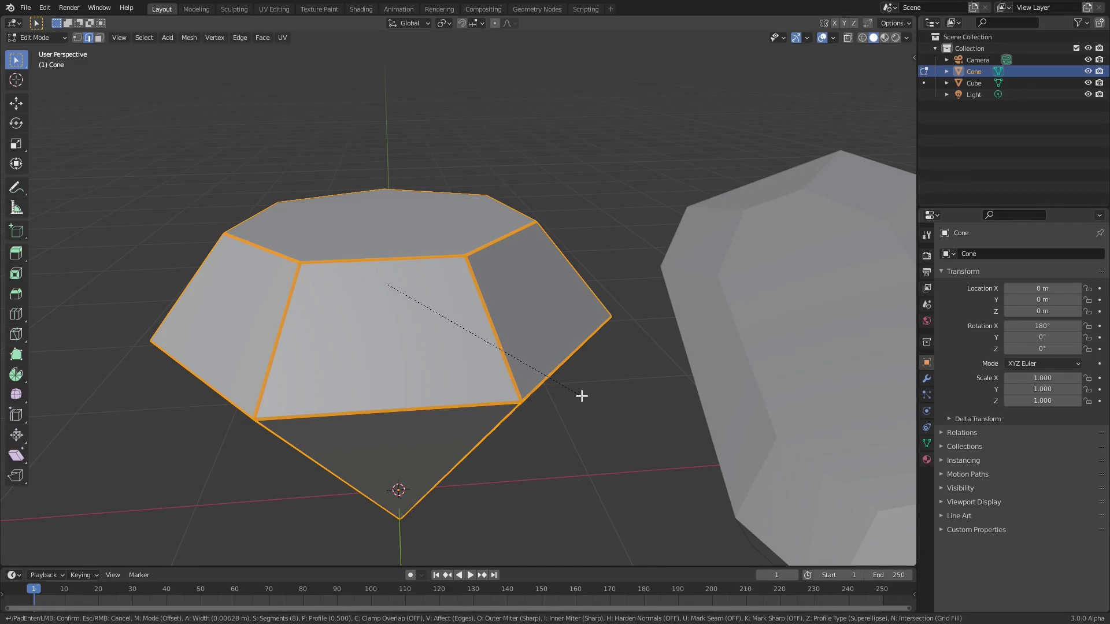
{"action": "left_click", "coordinate": [581, 395]}
{"action": "scroll", "coordinate": [578, 393], "scroll_direction": "up", "scroll_amount": 4}
{"action": "key", "text": "Tab"}
Step: Inspect the beveled cone and apply Shade Smooth to it from the Object menu
{"action": "scroll", "coordinate": [542, 389], "scroll_direction": "up", "scroll_amount": 4}
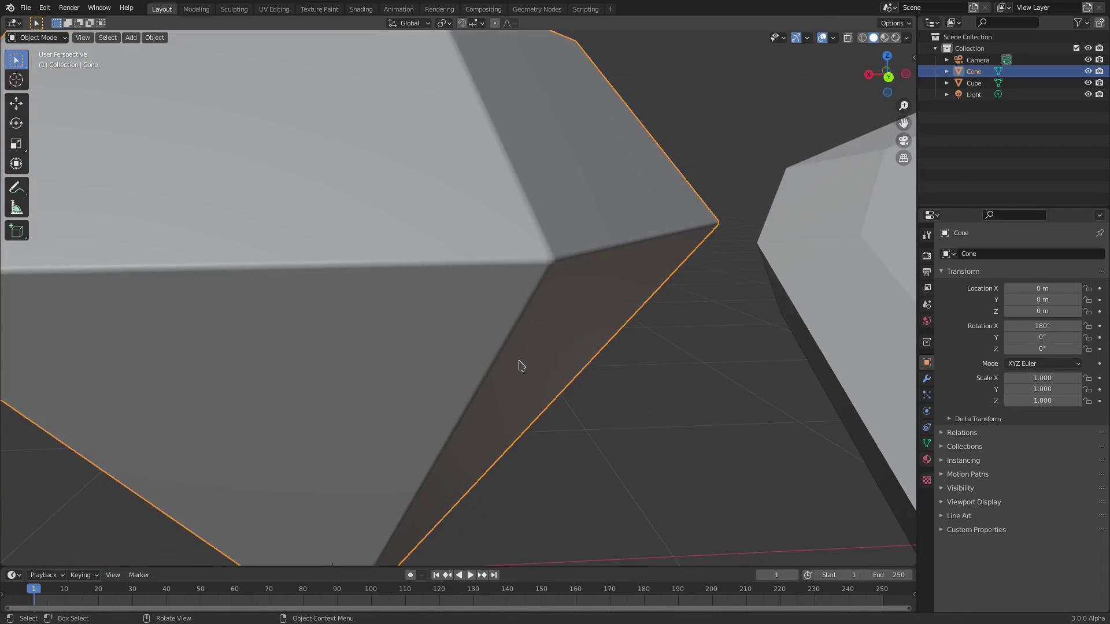
{"action": "scroll", "coordinate": [520, 365], "scroll_direction": "down", "scroll_amount": 5}
{"action": "middle_click_drag", "start_coordinate": [500, 346], "coordinate": [439, 349]}
{"action": "scroll", "coordinate": [438, 349], "scroll_direction": "up", "scroll_amount": 3}
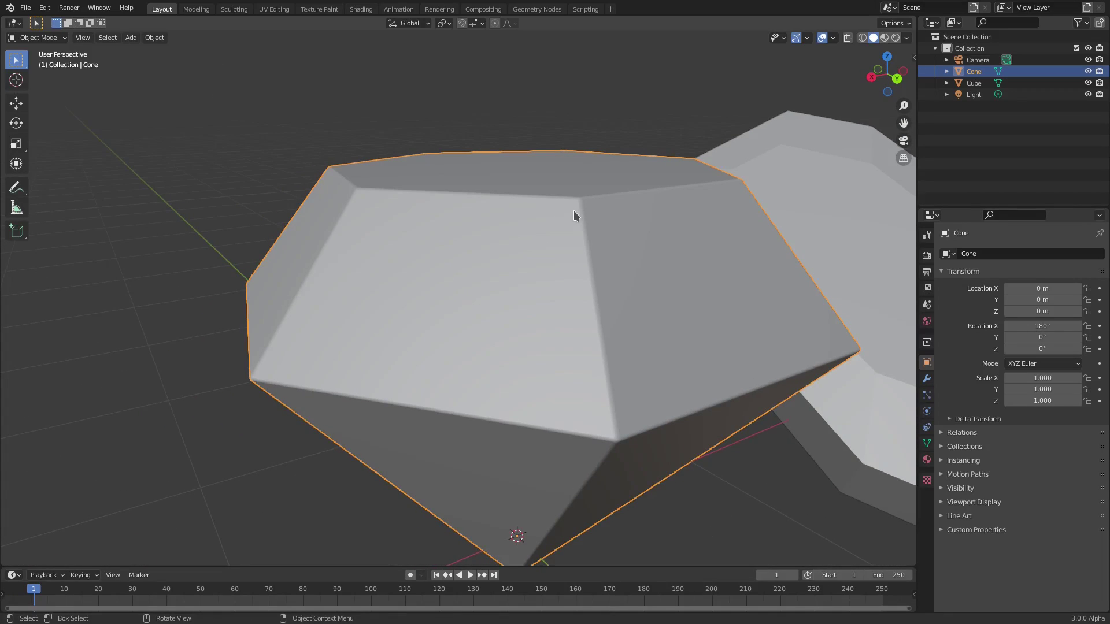
{"action": "middle_click_drag", "start_coordinate": [574, 216], "coordinate": [597, 275]}
{"action": "scroll", "coordinate": [597, 275], "scroll_direction": "down", "scroll_amount": 1}
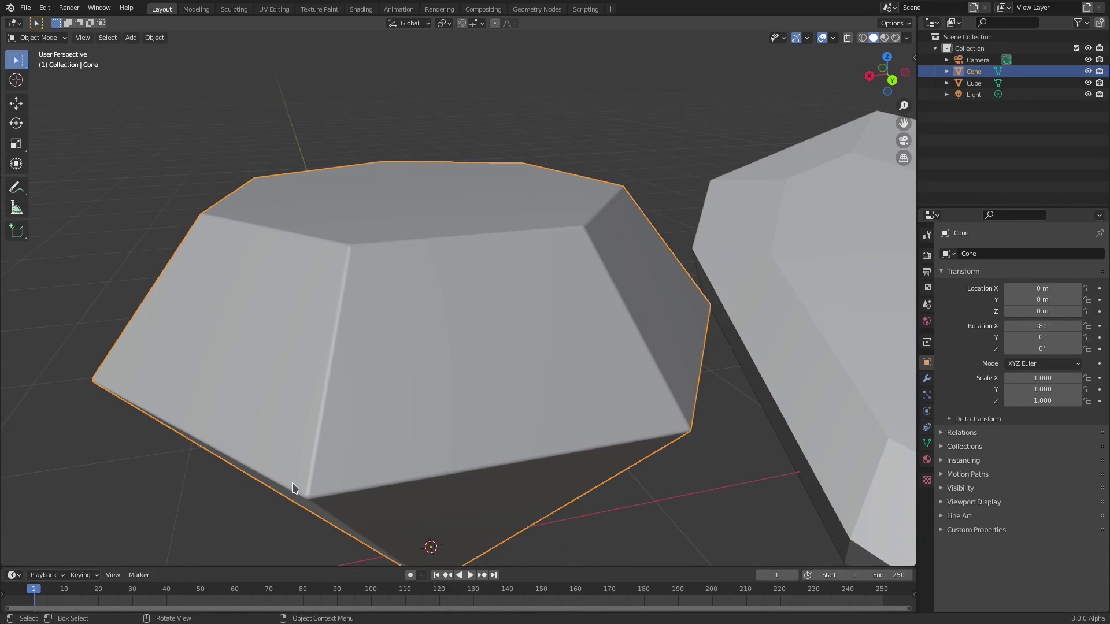
{"action": "left_click", "coordinate": [152, 37]}
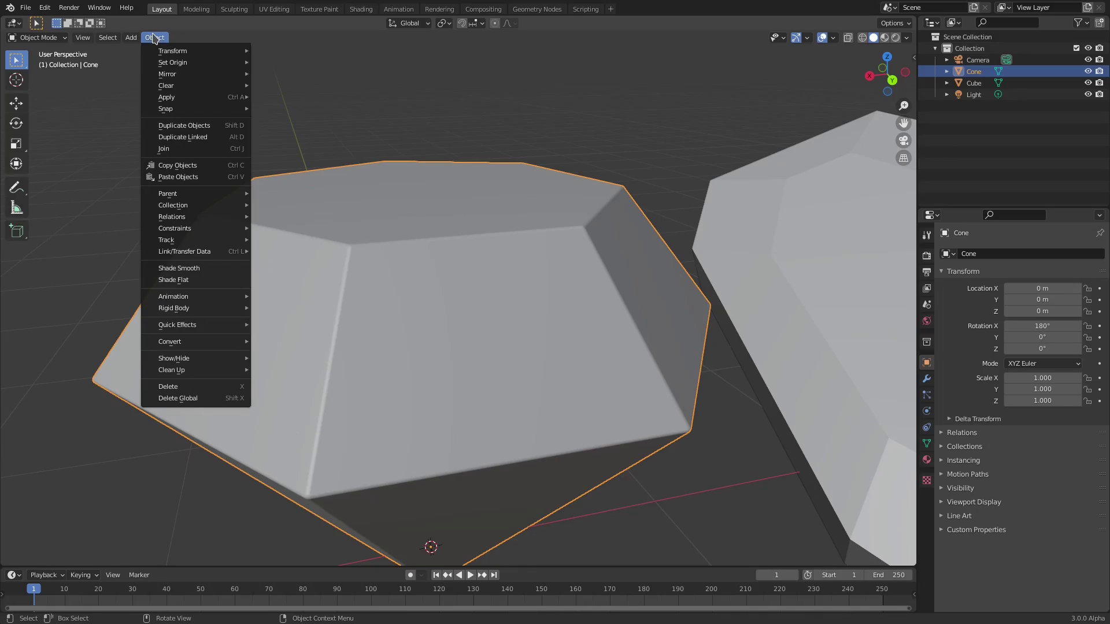
{"action": "left_click", "coordinate": [210, 274]}
{"action": "scroll", "coordinate": [547, 349], "scroll_direction": "down", "scroll_amount": 2}
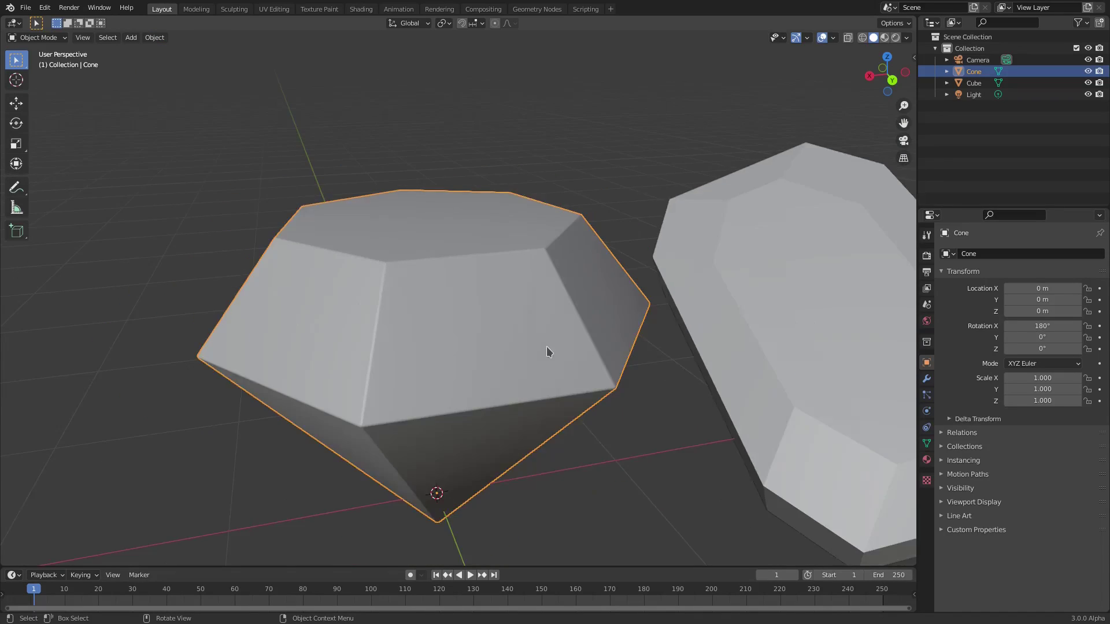
{"action": "middle_click_drag", "start_coordinate": [547, 349], "coordinate": [656, 334]}
Step: Select the elongated crystal and bevel all its edges with 8 segments at 0.0109 m, then inspect it
{"action": "left_click", "coordinate": [582, 322]}
{"action": "scroll", "coordinate": [582, 322], "scroll_direction": "down", "scroll_amount": 2}
{"action": "key", "text": "Tab"}
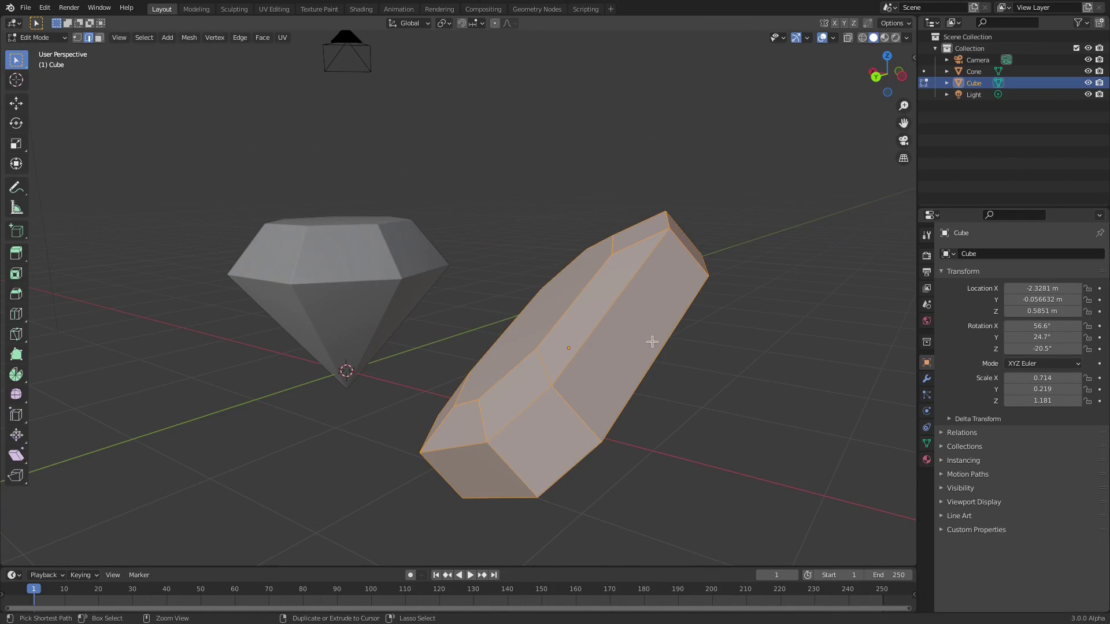
{"action": "key", "text": "ctrl+b"}
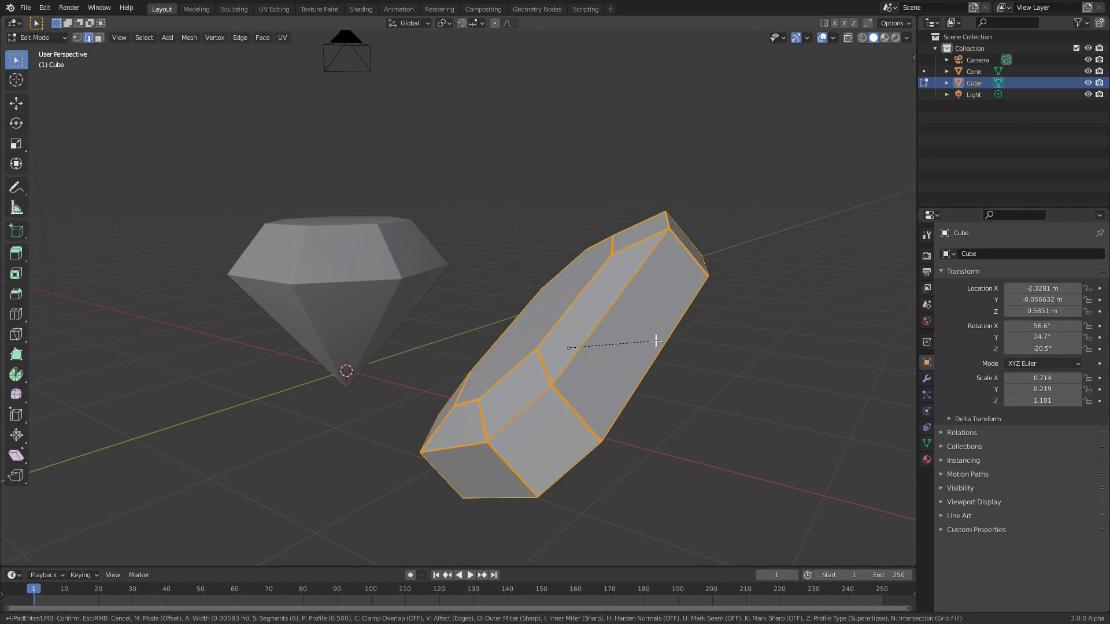
{"action": "left_click", "coordinate": [656, 341]}
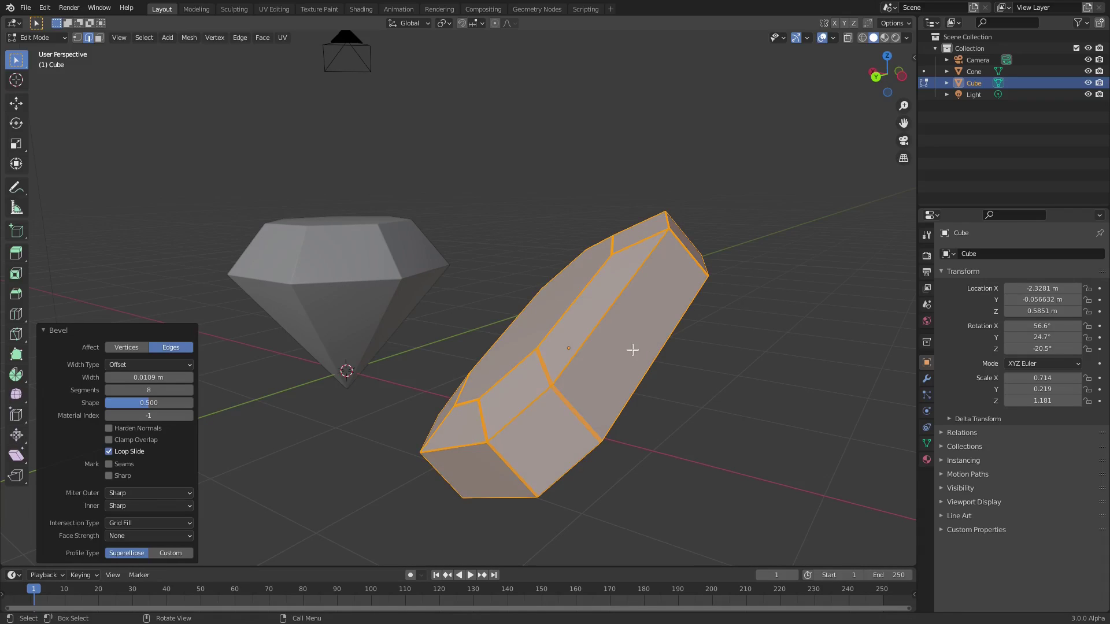
{"action": "scroll", "coordinate": [560, 330], "scroll_direction": "up", "scroll_amount": 6}
{"action": "key", "text": "Tab"}
{"action": "middle_click_drag", "start_coordinate": [646, 362], "coordinate": [625, 308]}
{"action": "middle_click_drag", "start_coordinate": [784, 413], "coordinate": [753, 449]}
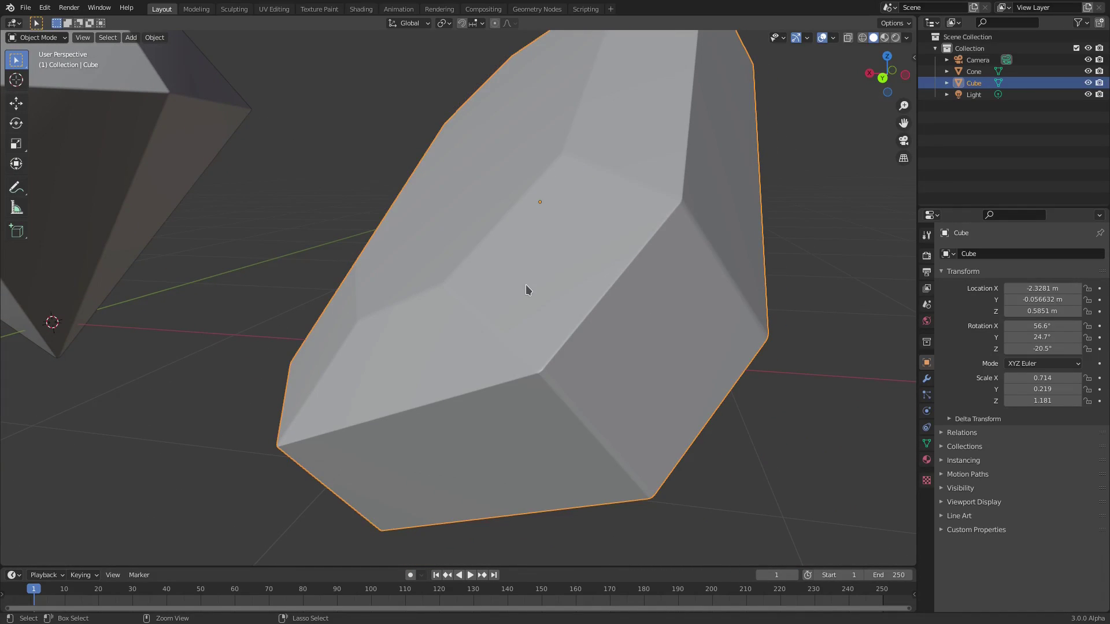
{"action": "middle_click_drag", "start_coordinate": [617, 224], "coordinate": [549, 200]}
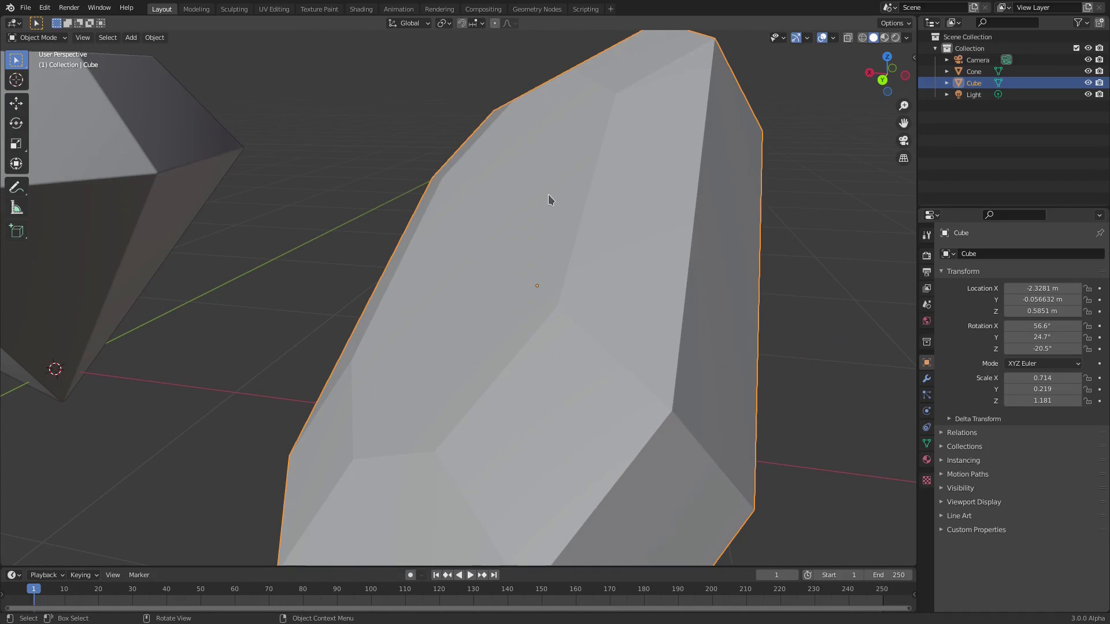
Step: Apply the crystal's scale so all scale values read 1.000
{"action": "left_click", "coordinate": [153, 37]}
{"action": "mouse_move", "coordinate": [198, 99]}
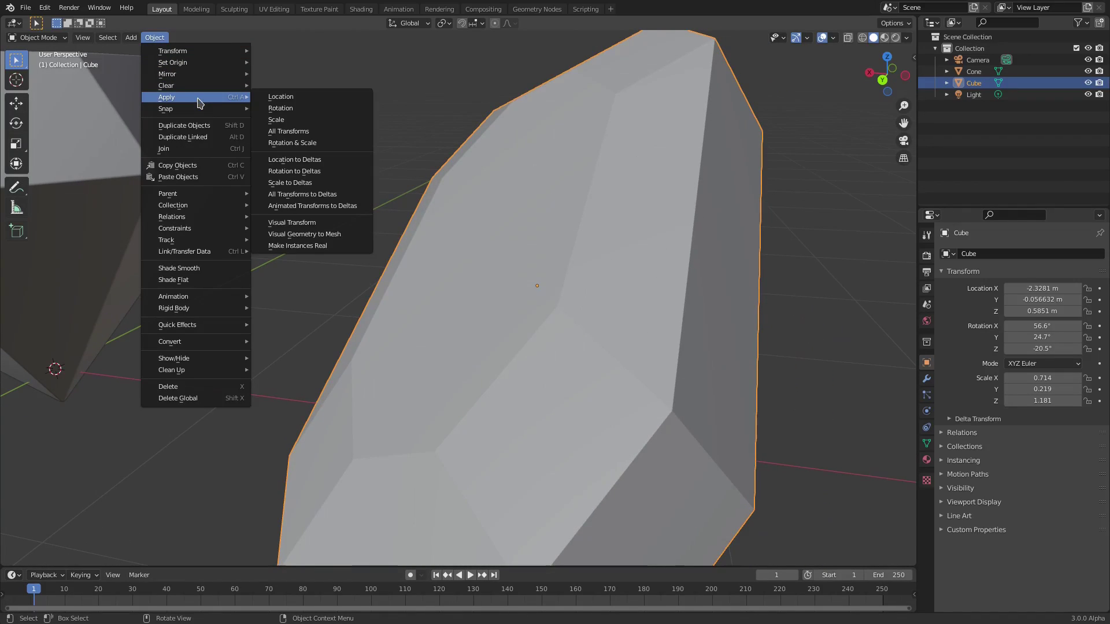
{"action": "left_click", "coordinate": [296, 119]}
{"action": "scroll", "coordinate": [594, 312], "scroll_direction": "down", "scroll_amount": 2}
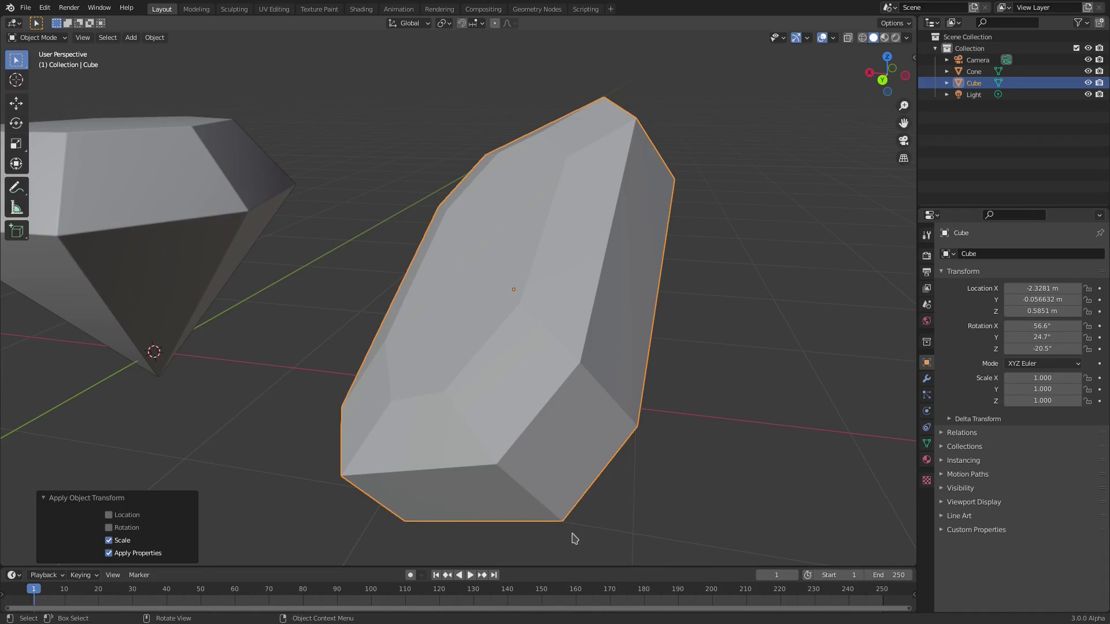
Step: Start a bevel on the crystal, cancel it, and return to Object Mode
{"action": "key", "text": "Tab"}
{"action": "key", "text": "ctrl+b"}
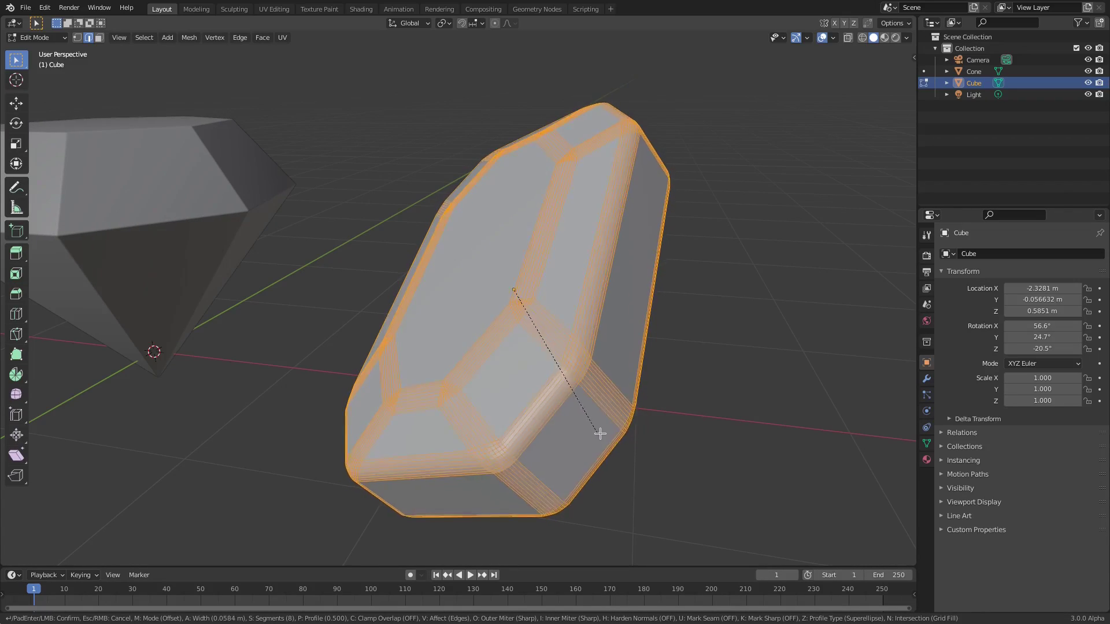
{"action": "key", "text": "Escape"}
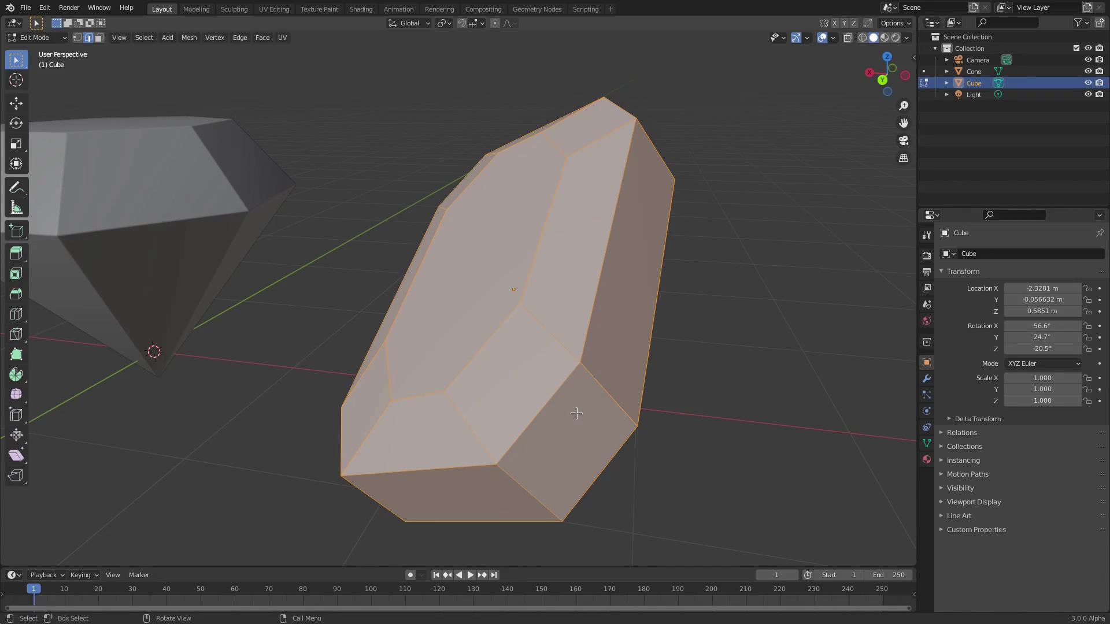
{"action": "scroll", "coordinate": [550, 345], "scroll_direction": "up", "scroll_amount": 2}
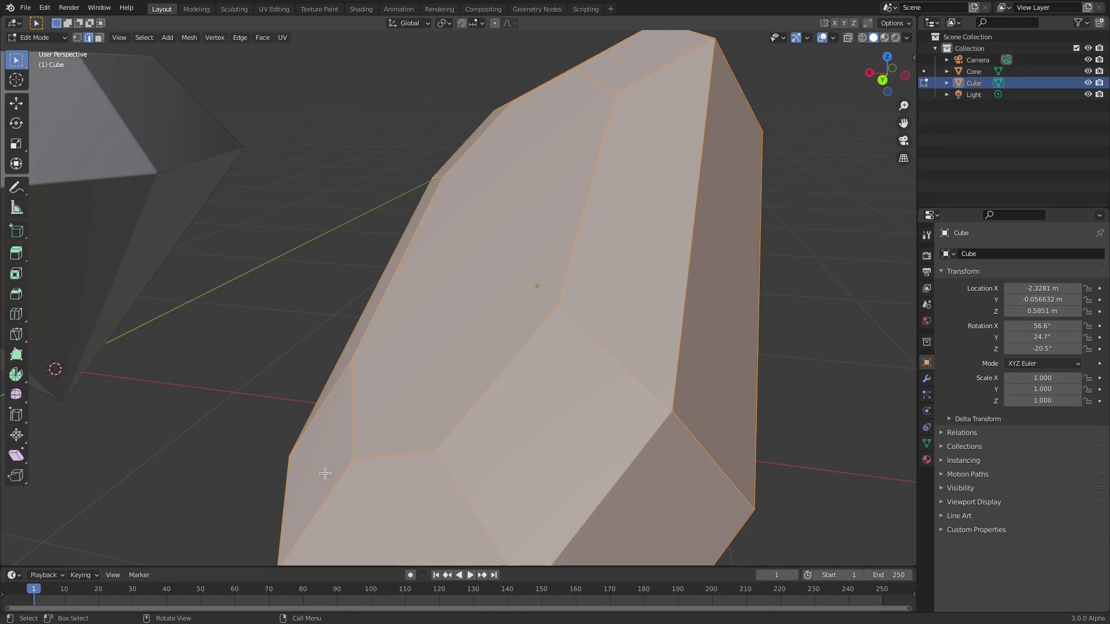
{"action": "scroll", "coordinate": [667, 347], "scroll_direction": "down", "scroll_amount": 2}
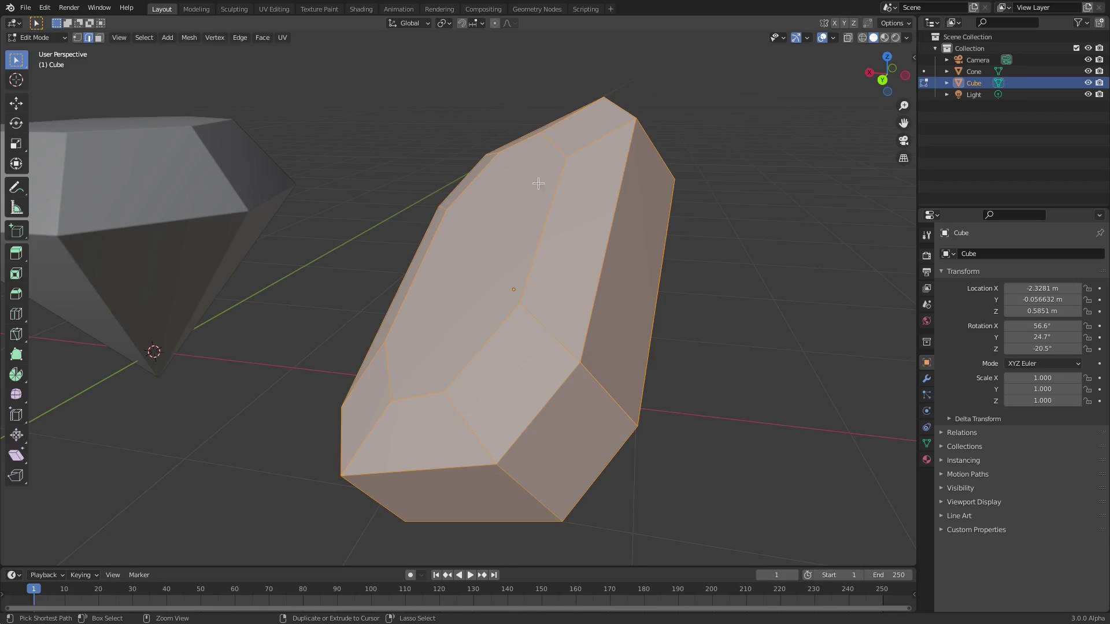
{"action": "key", "text": "Tab"}
{"action": "left_click", "coordinate": [234, 206]}
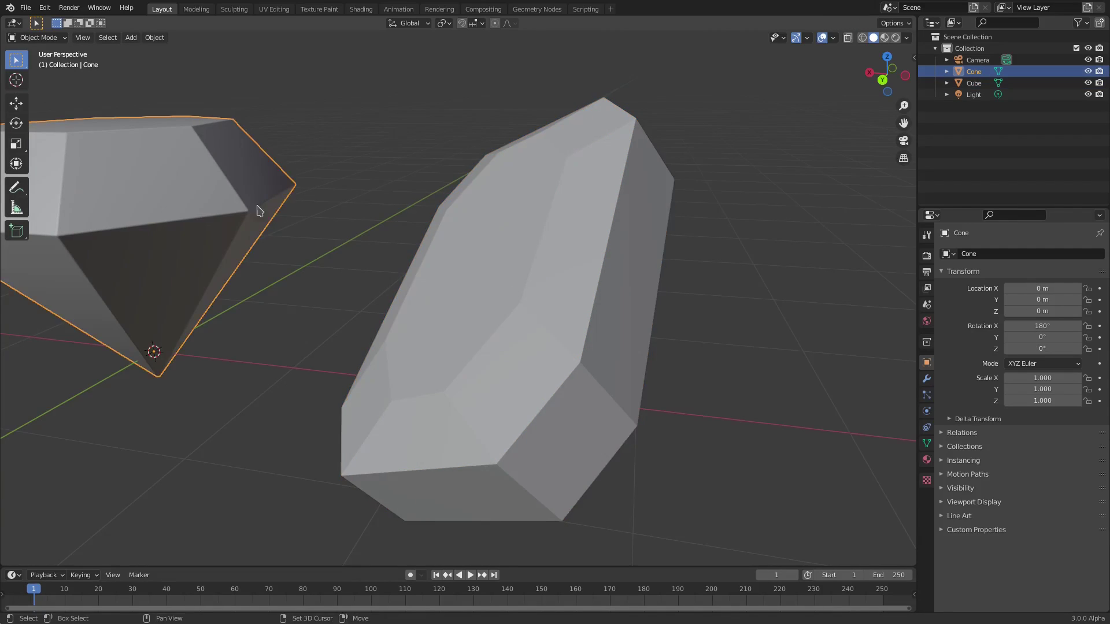
{"action": "middle_click_drag", "start_coordinate": [234, 206], "coordinate": [466, 230]}
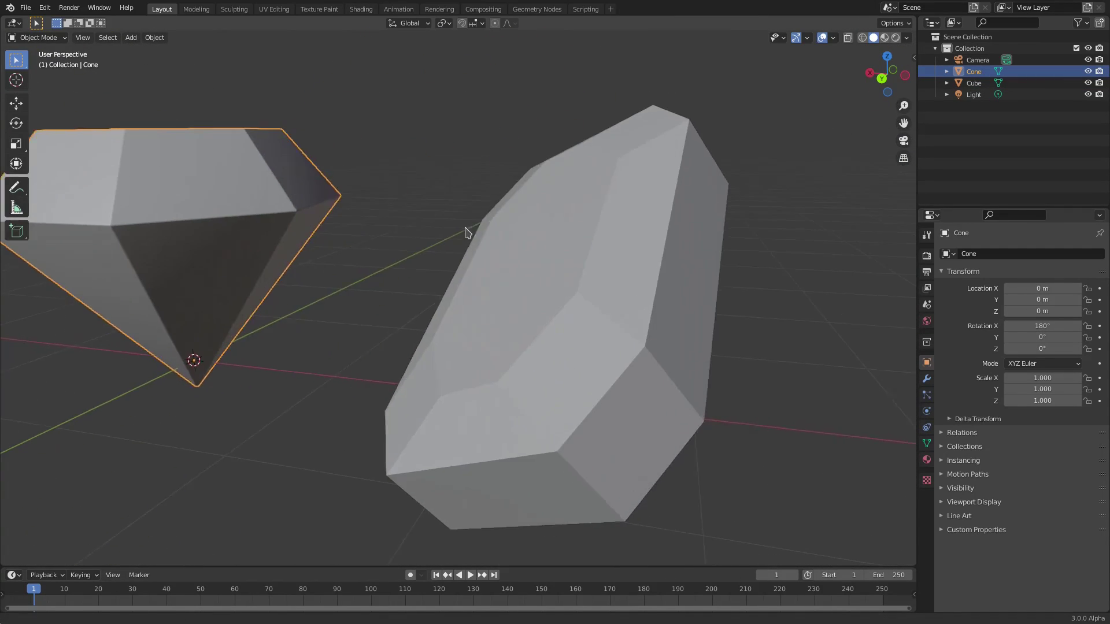
Step: Re-bevel all of the crystal's edges evenly at about 0.0124 m with 8 segments
{"action": "left_click", "coordinate": [697, 312]}
{"action": "key", "text": "Tab"}
{"action": "key", "text": "ctrl+b"}
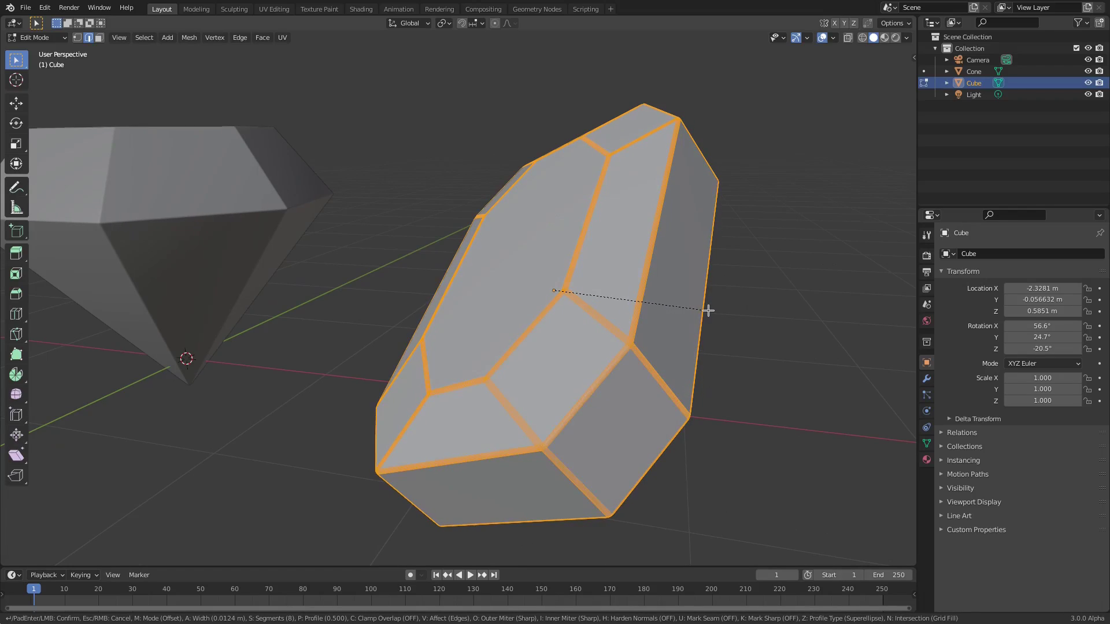
{"action": "left_click", "coordinate": [708, 311]}
{"action": "key", "text": "Tab"}
{"action": "middle_click_drag", "start_coordinate": [715, 324], "coordinate": [347, 243]}
Step: Apply Shade Smooth to the beveled crystal and view both gems from above
{"action": "left_click", "coordinate": [154, 37]}
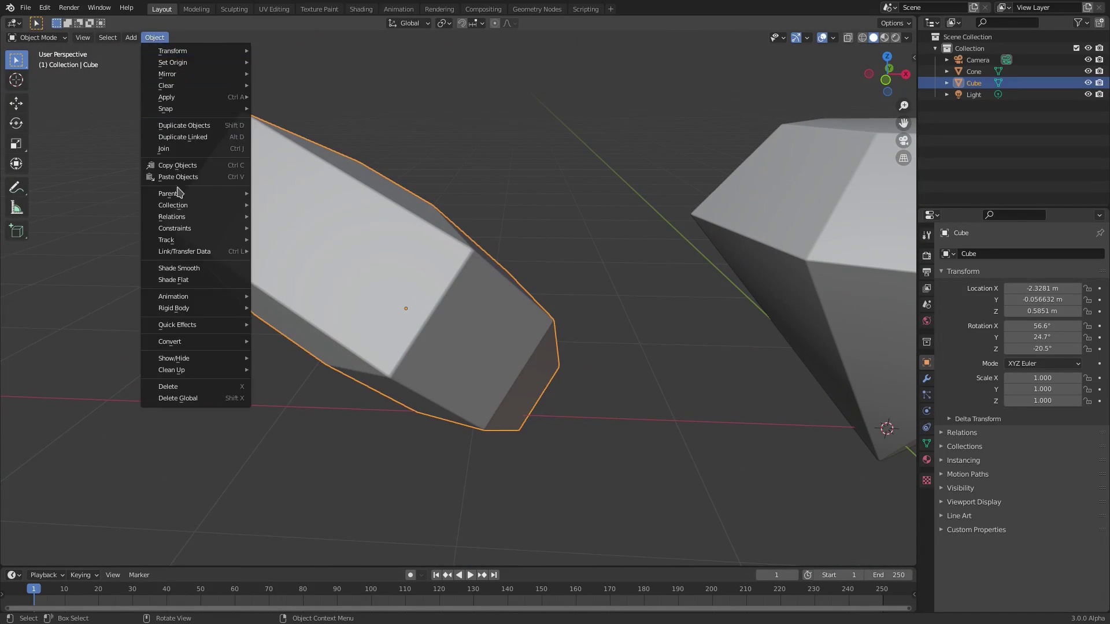
{"action": "left_click", "coordinate": [190, 268]}
{"action": "mouse_move", "coordinate": [191, 268]}
{"action": "middle_mouse_down"}
{"action": "mouse_move", "coordinate": [496, 347]}
{"action": "mouse_move", "coordinate": [538, 289]}
{"action": "middle_mouse_up"}
{"action": "scroll", "coordinate": [538, 288], "scroll_direction": "down", "scroll_amount": 5}
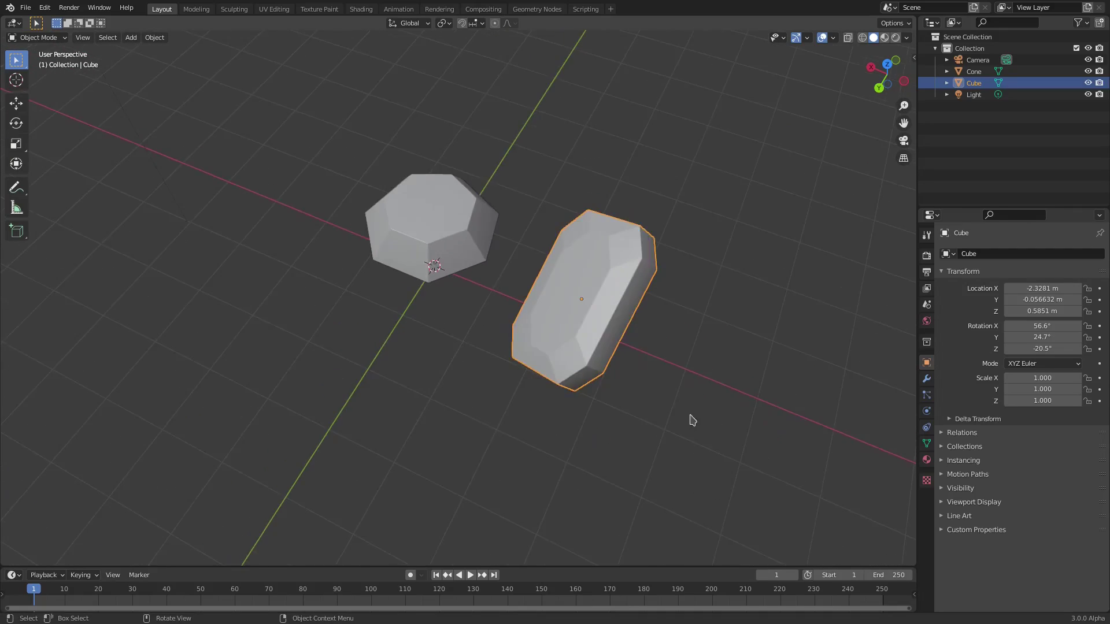
{"action": "middle_click_drag", "start_coordinate": [689, 416], "coordinate": [571, 407]}
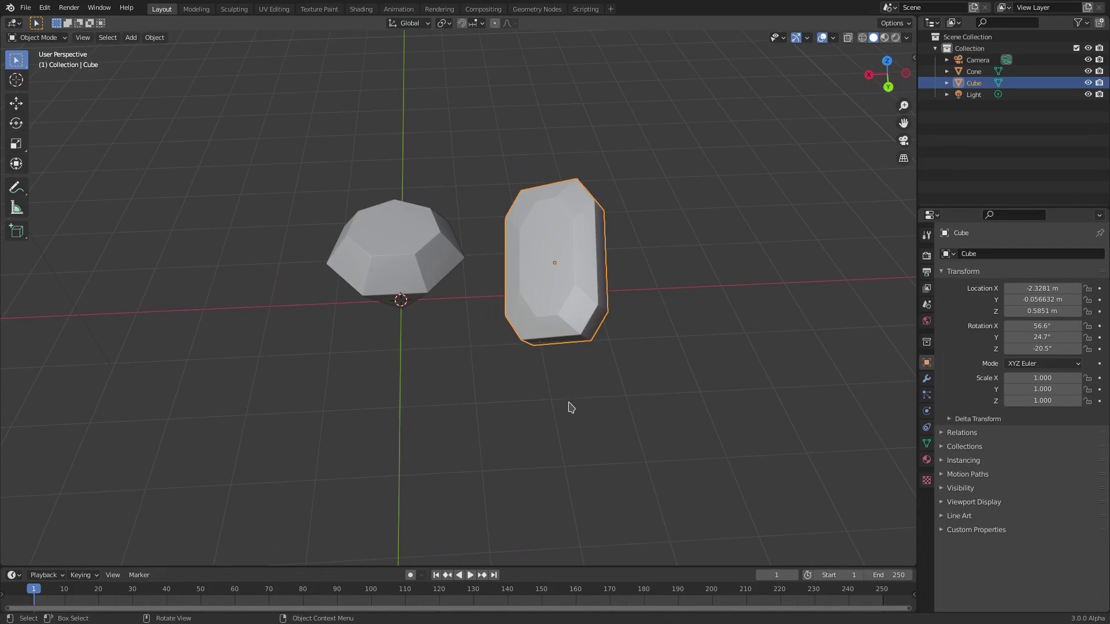